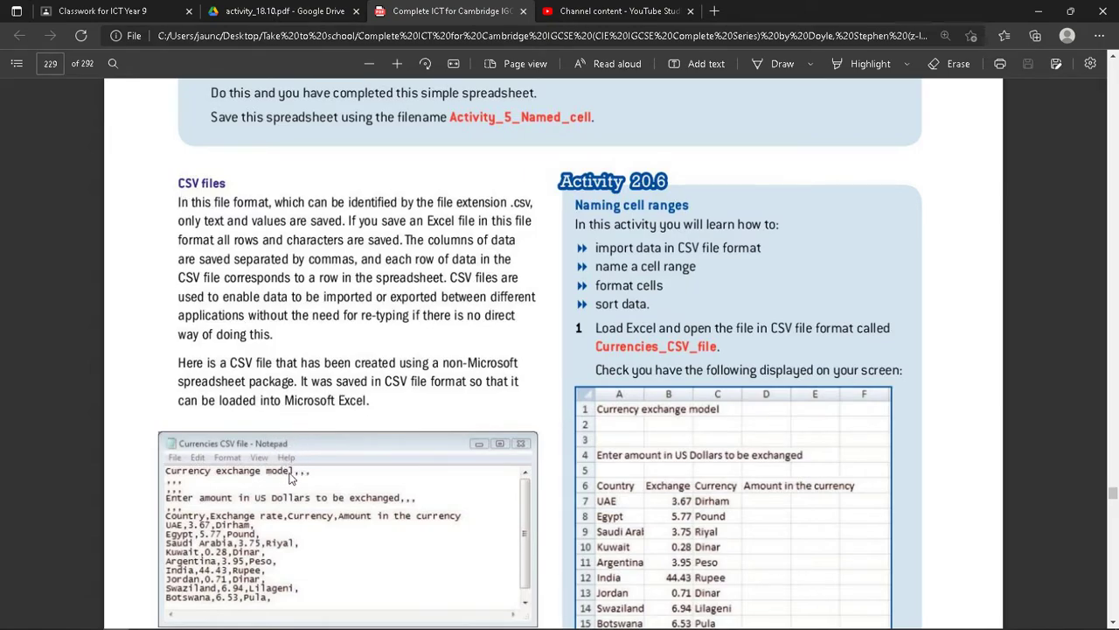
- Open the downloaded Currencies_CSV_file.csv in Excel and dismiss the data loss warning
scroll(290, 478, "down", 1)
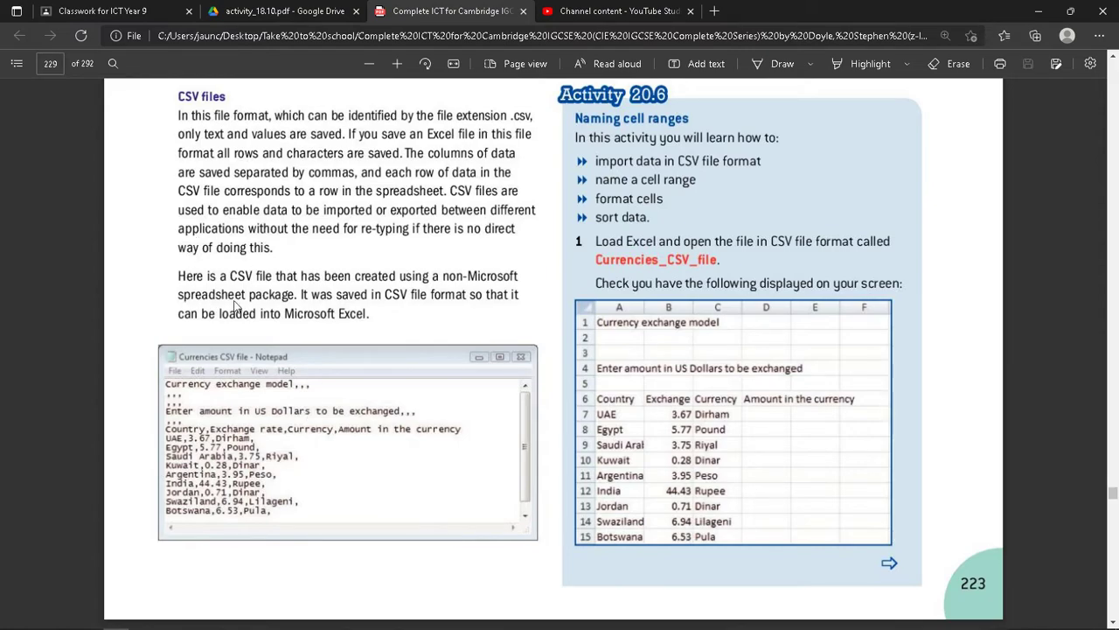
scroll(269, 161, "up", 1)
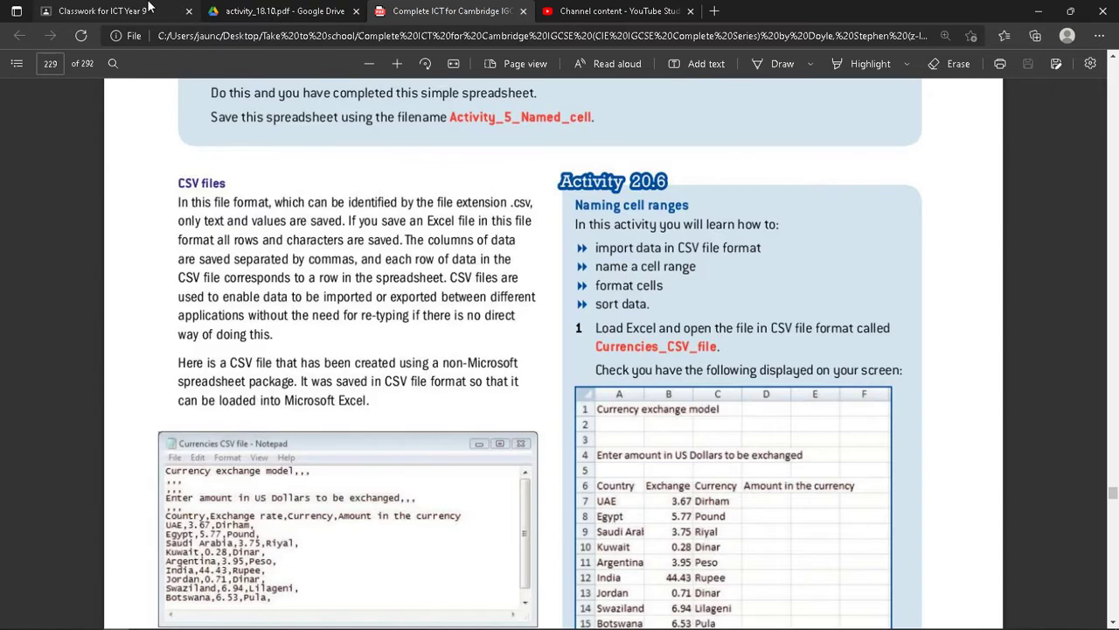
left_click(102, 11)
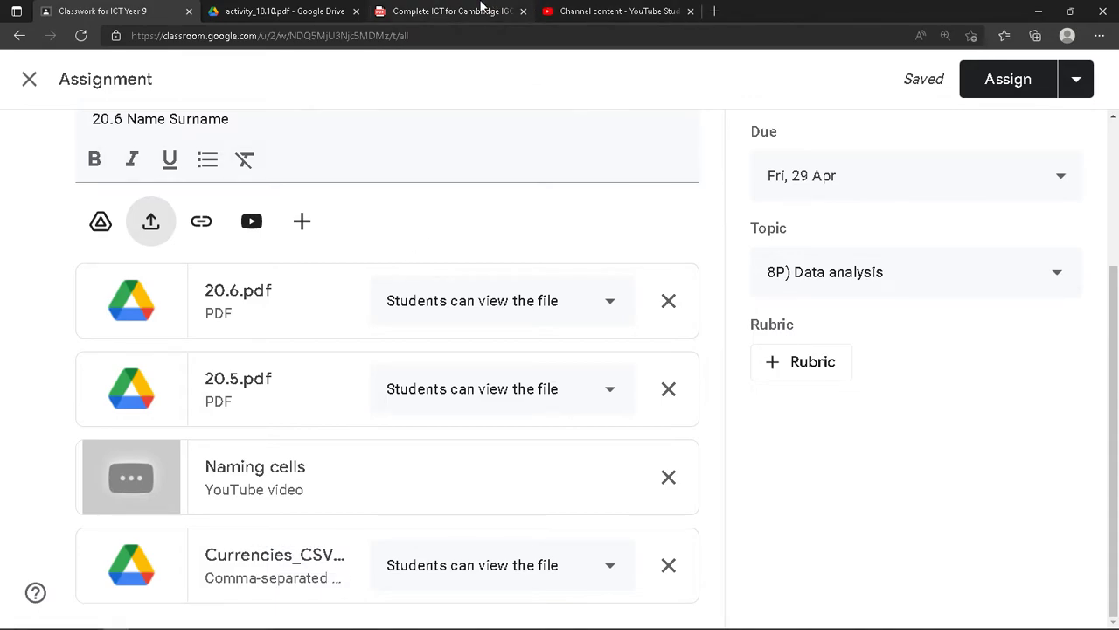
left_click(1099, 35)
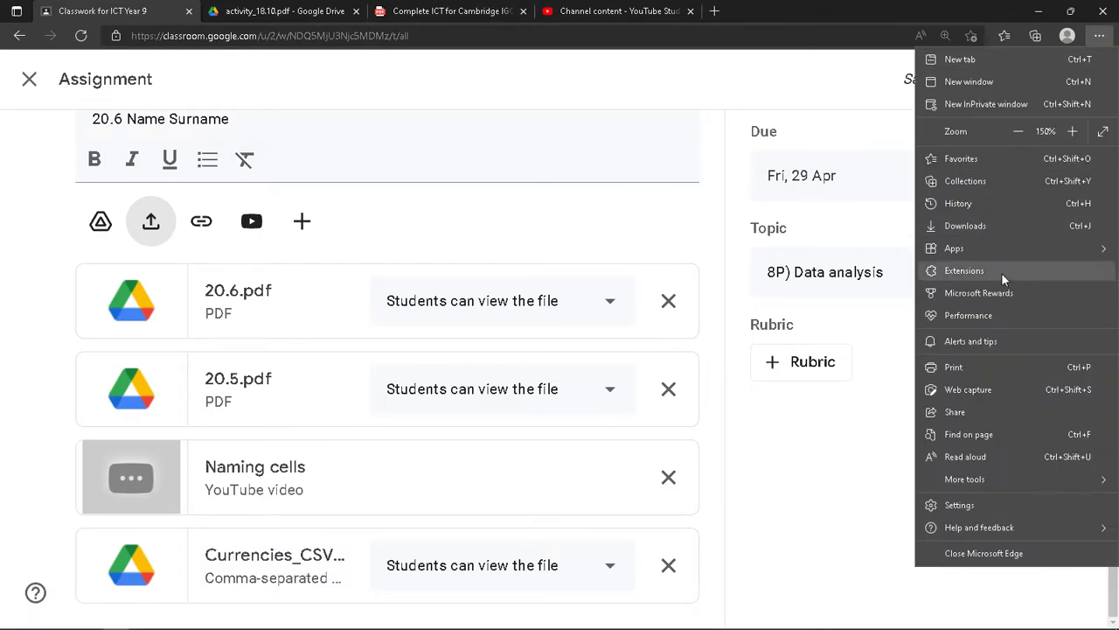
left_click(1000, 226)
left_click(837, 98)
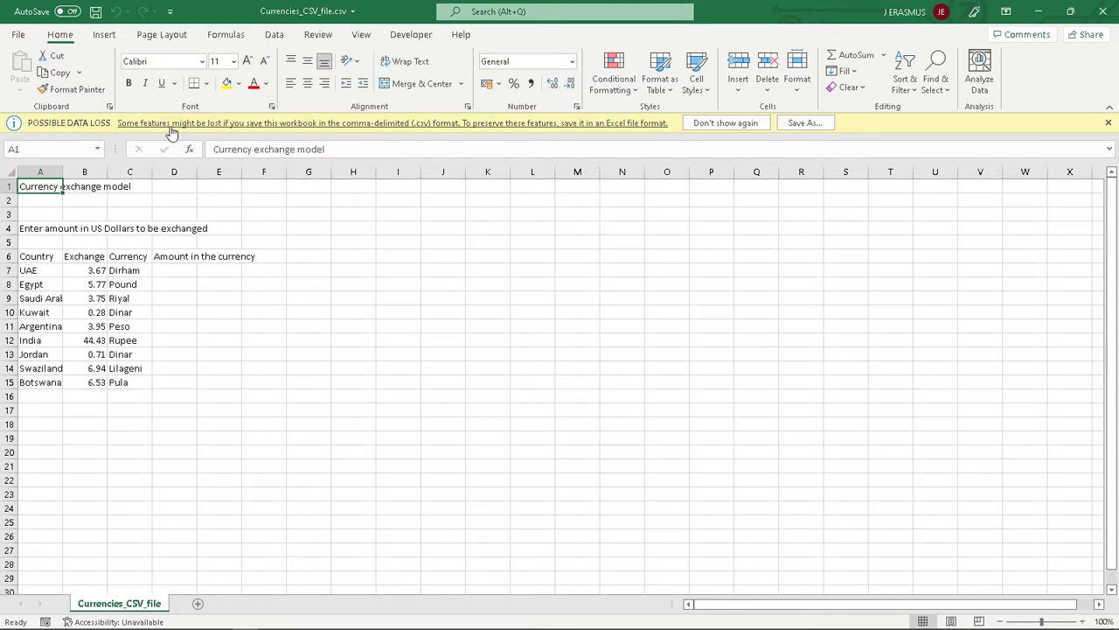
left_click(1109, 125)
left_click(456, 335)
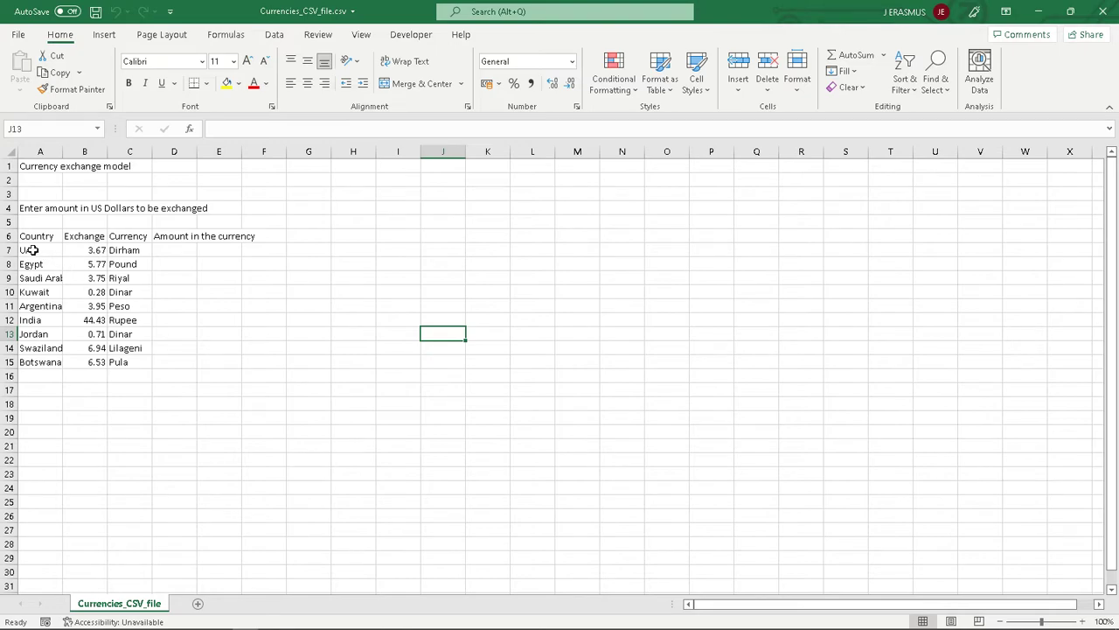
- Select the data rows A7:E15 and consult the textbook's instructions for sorting the countries alphabetically
left_click_drag(32, 250, 232, 363)
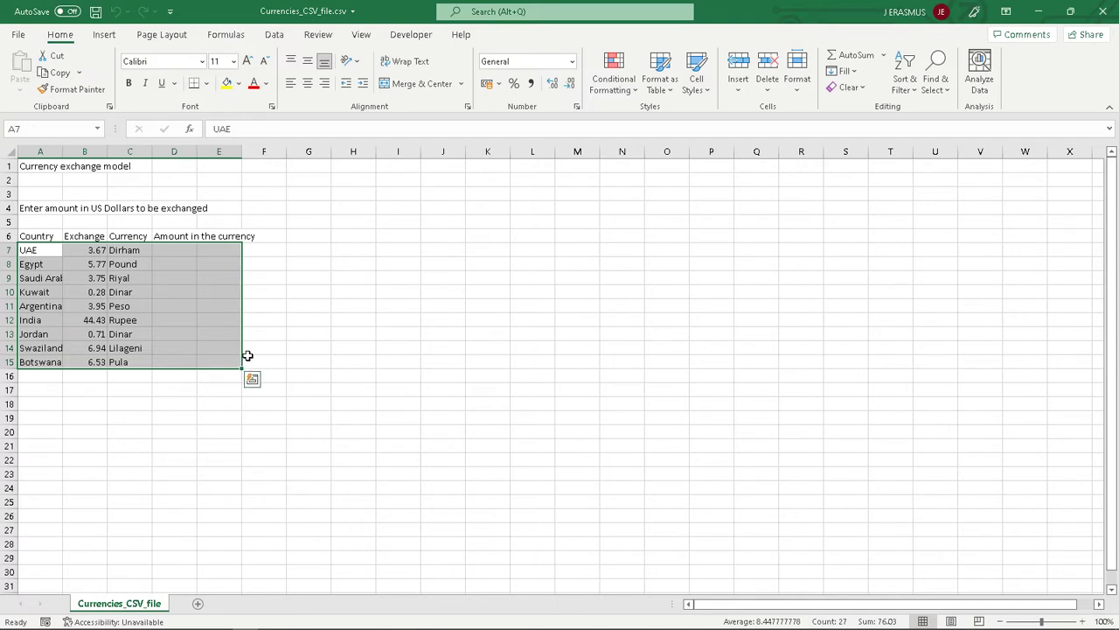
key("alt+Tab")
key("alt+Tab")
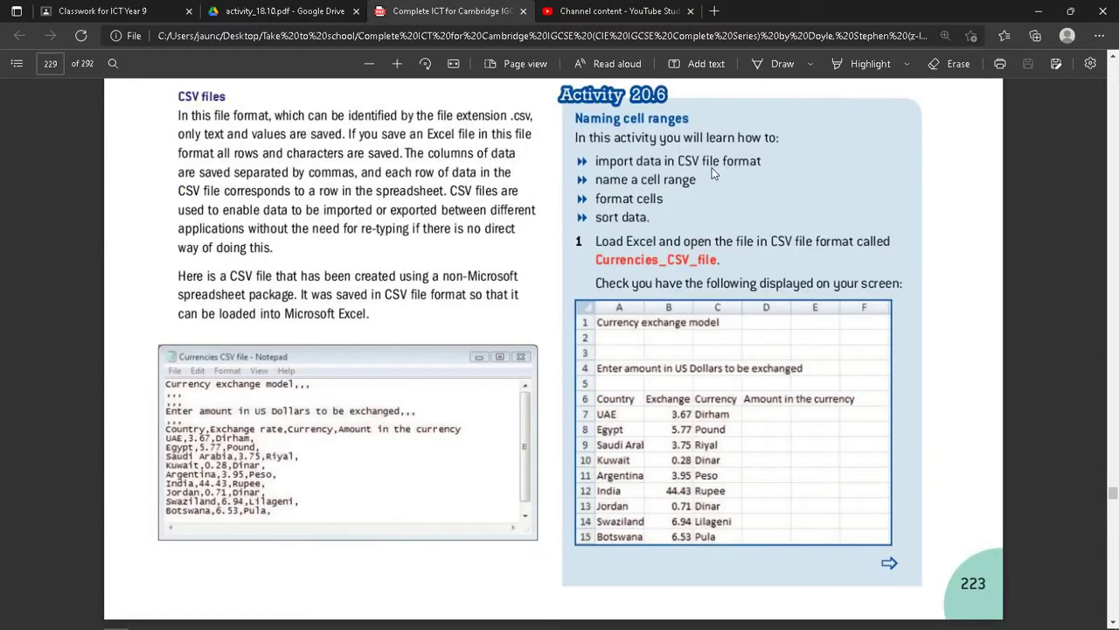
scroll(622, 194, "down", 5)
scroll(622, 194, "down", 10)
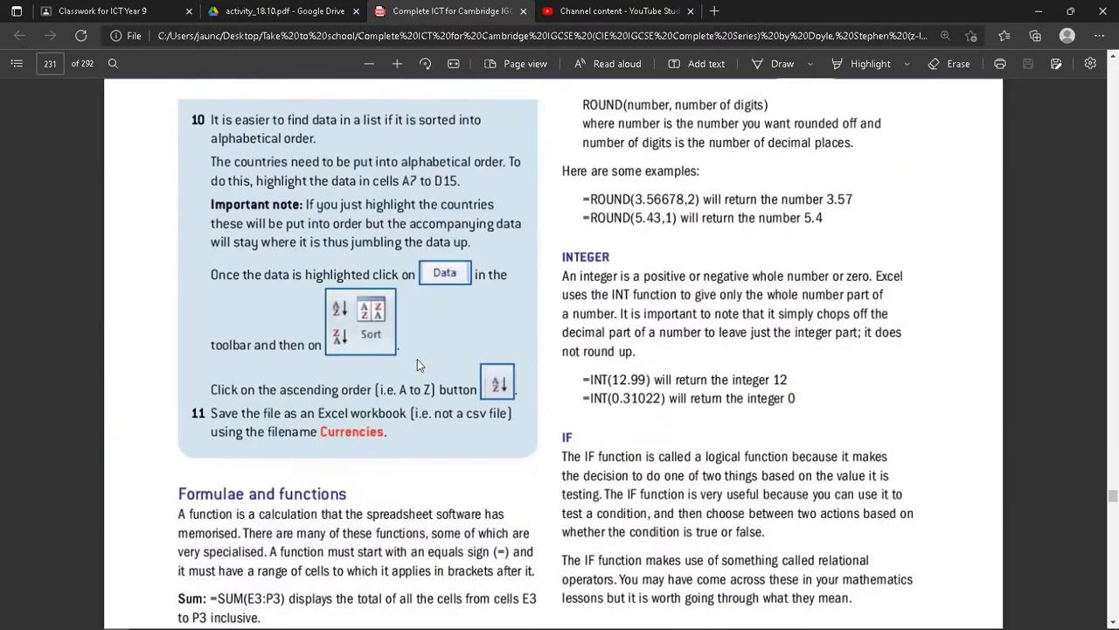
key("alt+Tab")
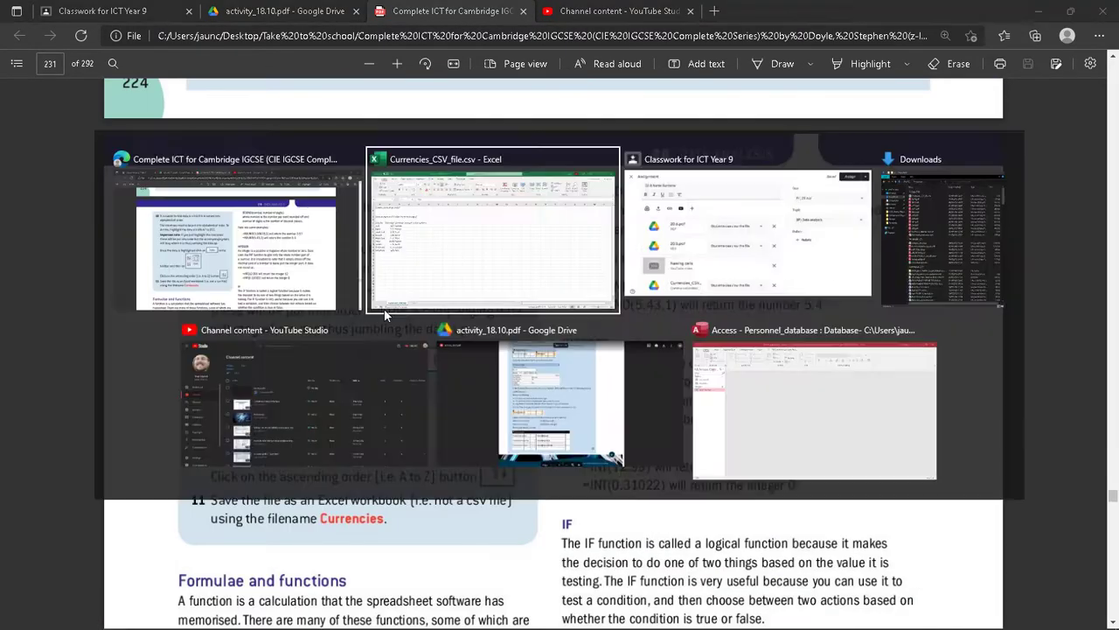
left_click(384, 306)
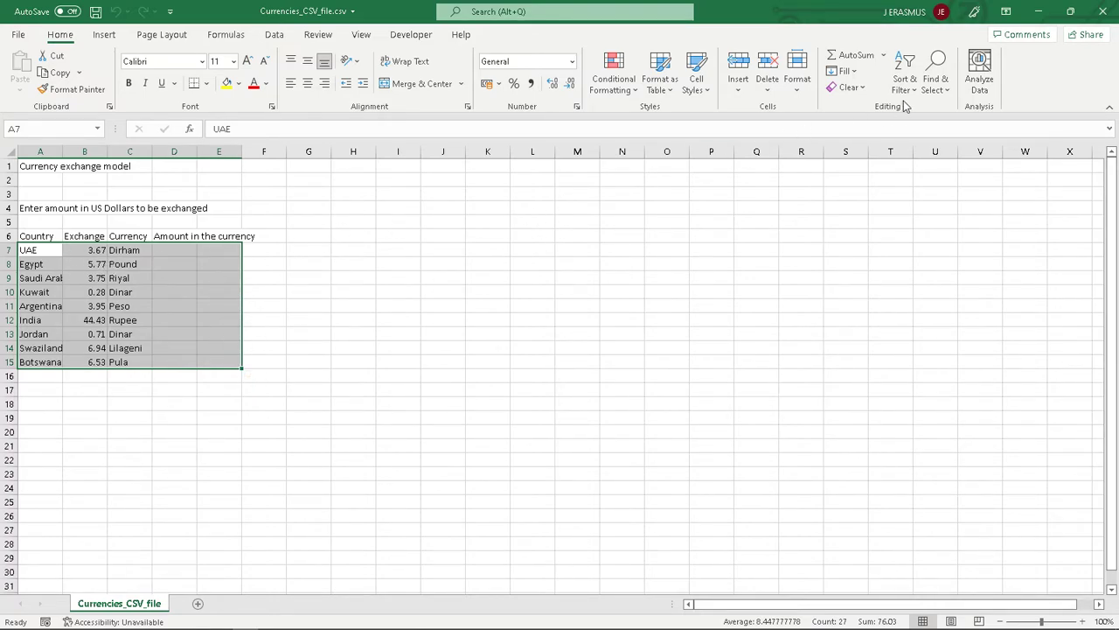
left_click(273, 36)
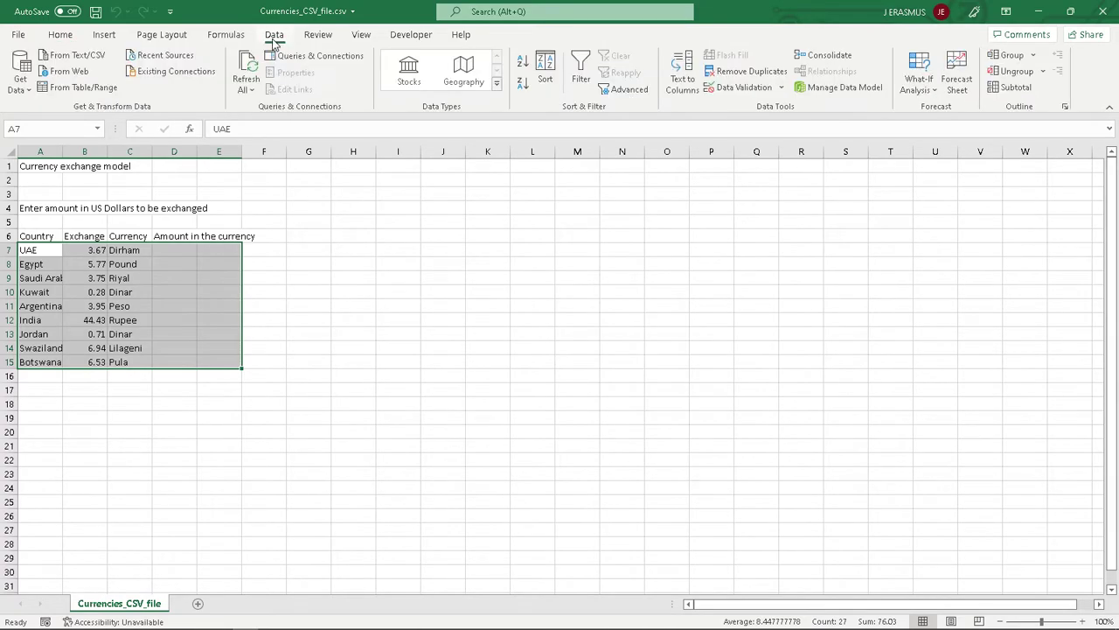
left_click(545, 74)
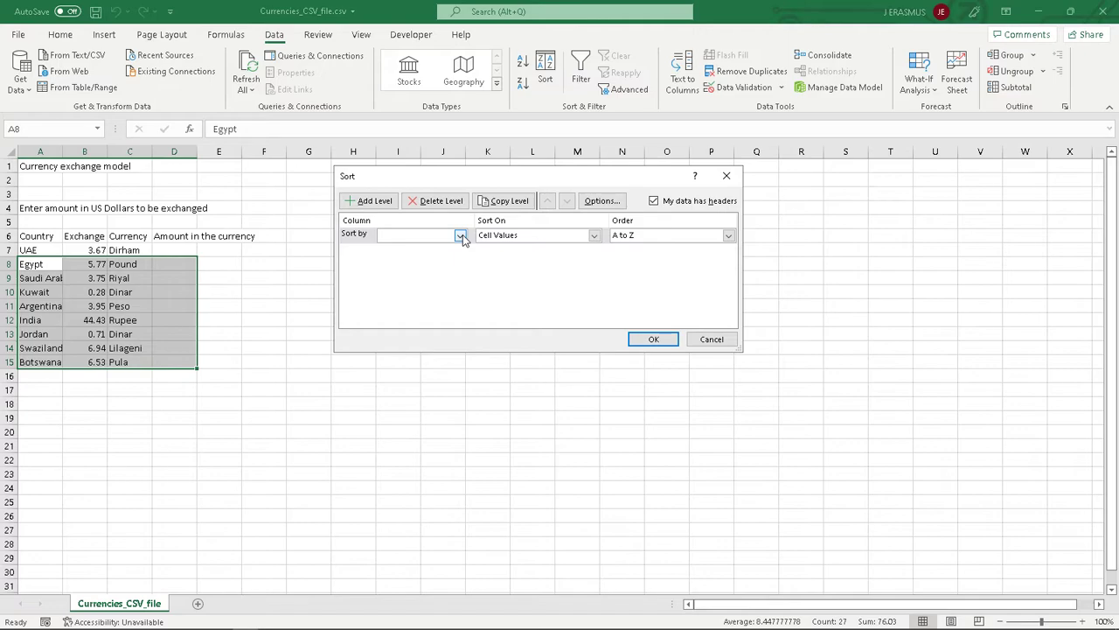
left_click(726, 175)
left_click(486, 347)
- Sort the table A6:E15, including its header row, by Country in A to Z order
left_click_drag(35, 236, 225, 362)
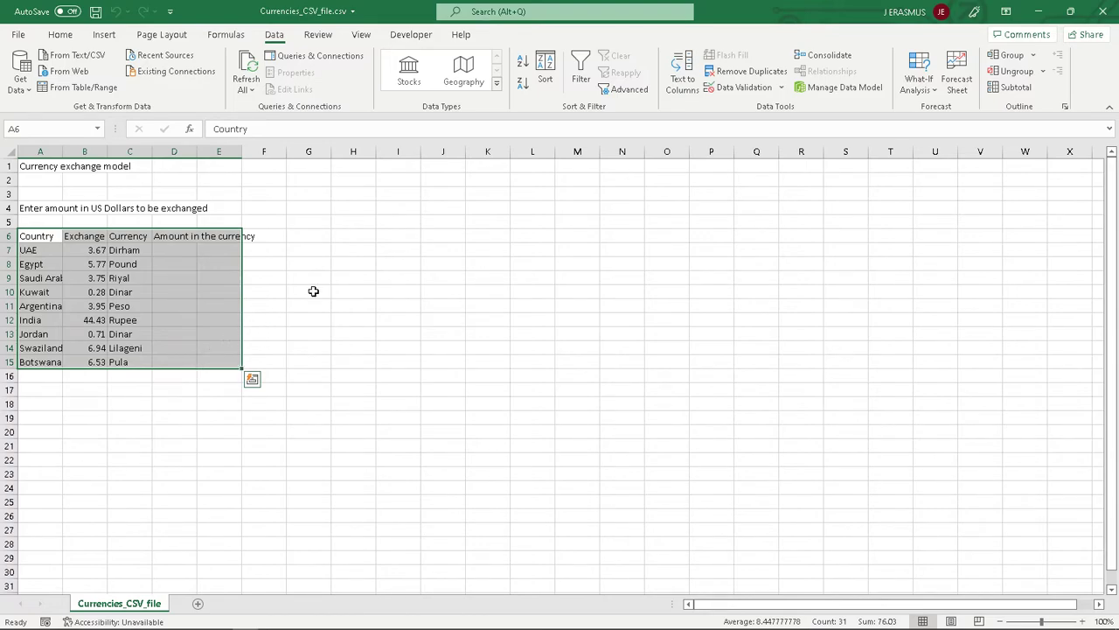
left_click(545, 80)
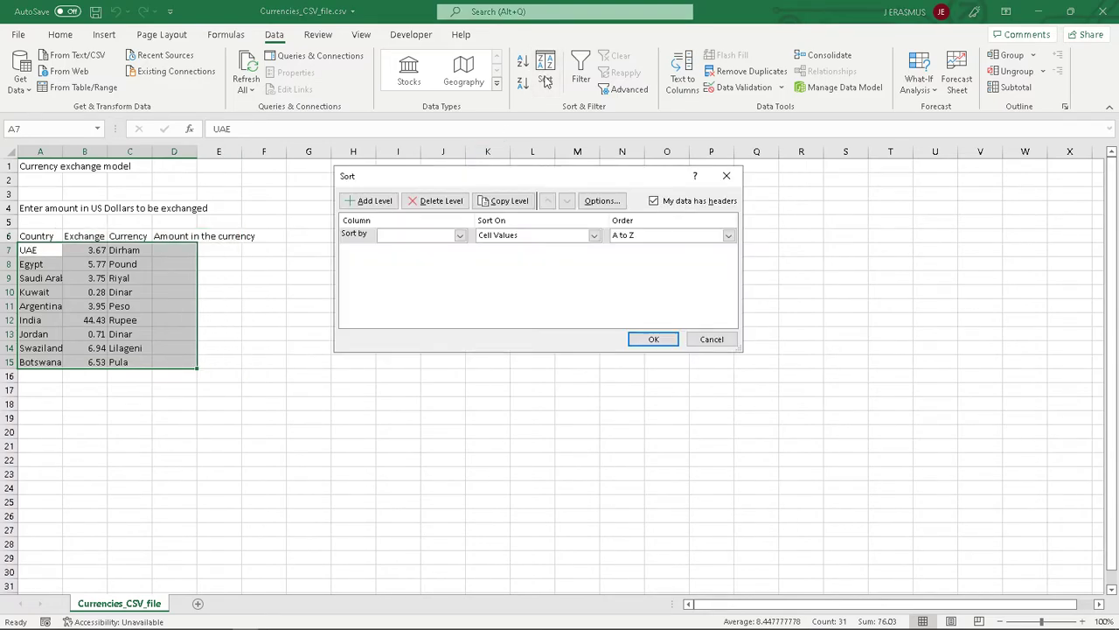
left_click(459, 235)
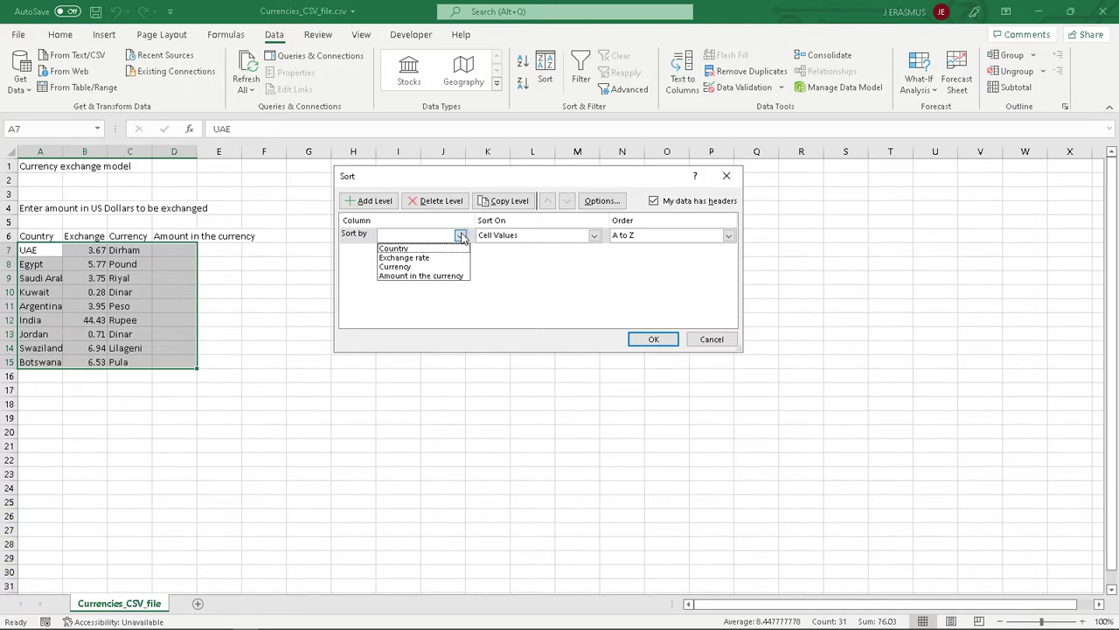
left_click(407, 248)
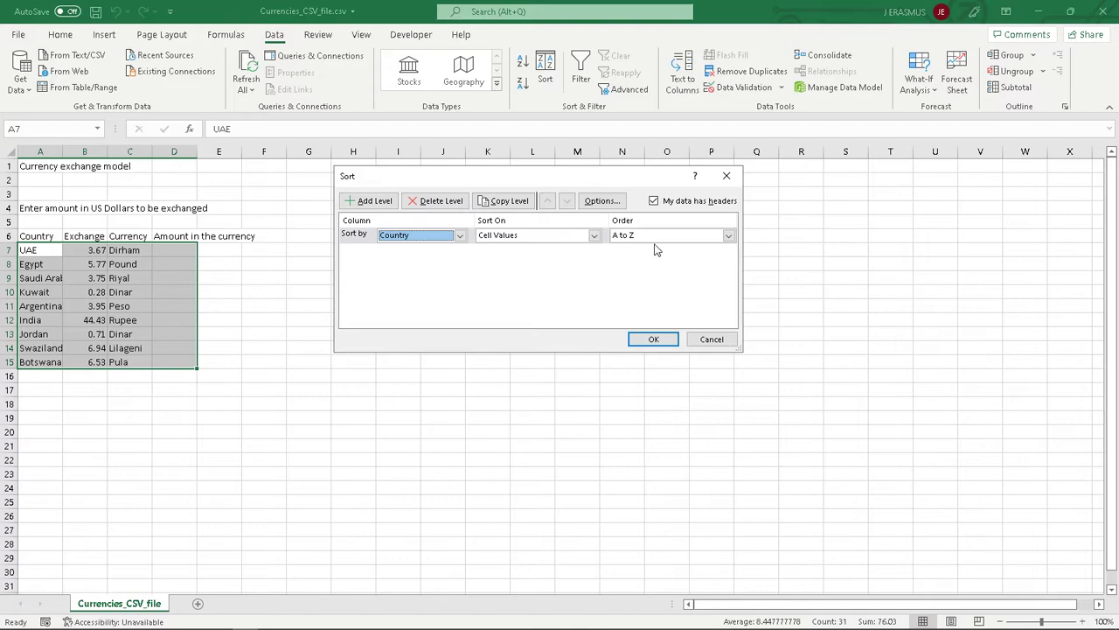
left_click(655, 340)
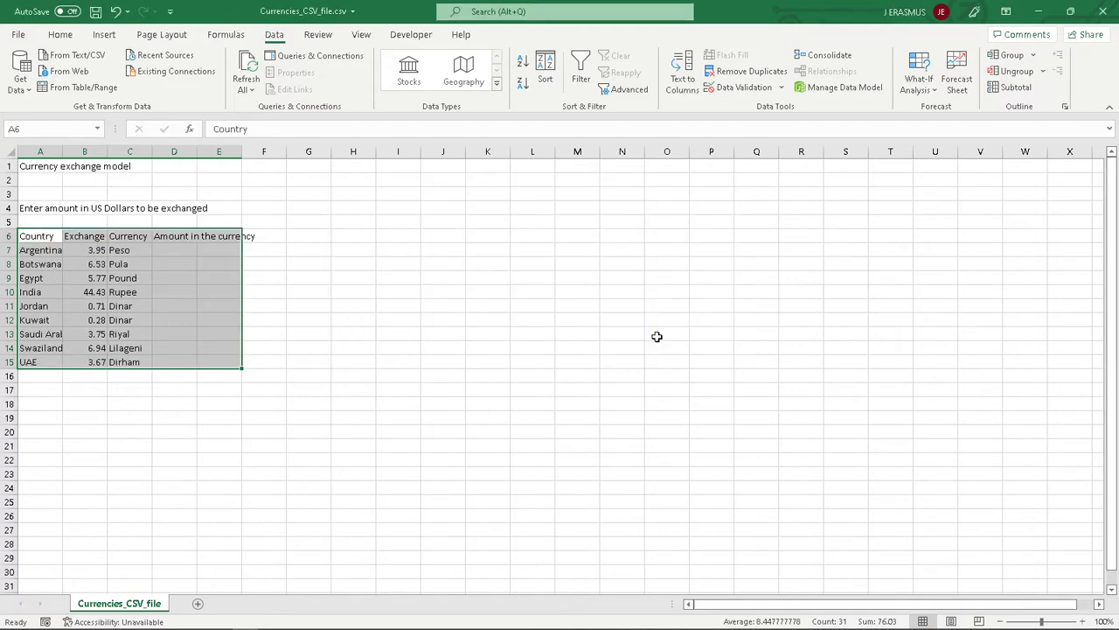
left_click(411, 388)
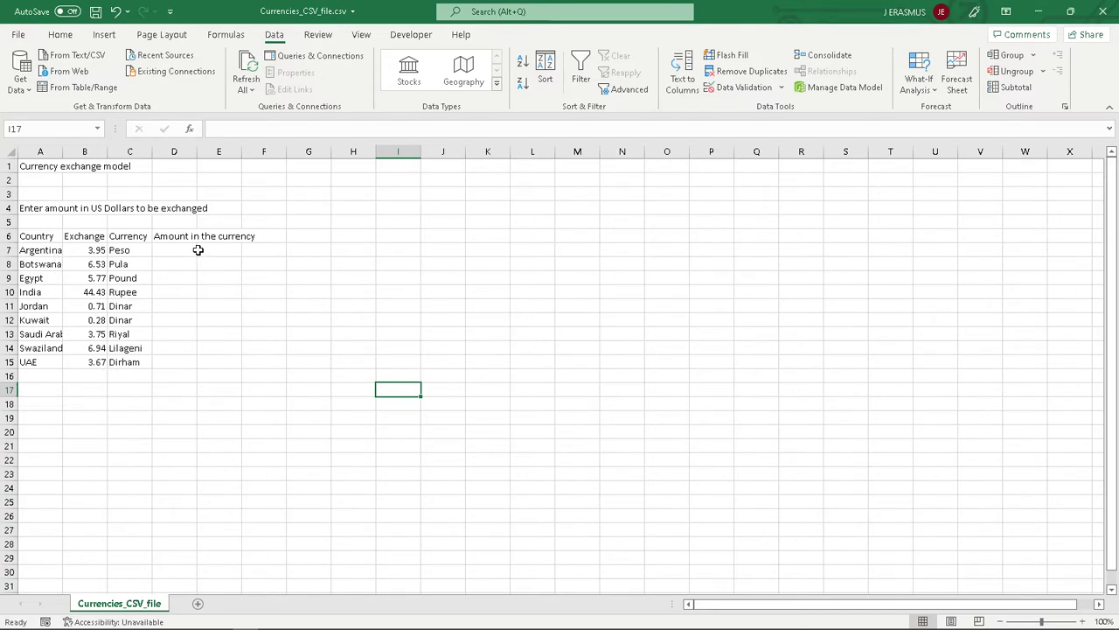
- AutoFit the widths of columns A to D to their contents
double_click(64, 151)
double_click(261, 151)
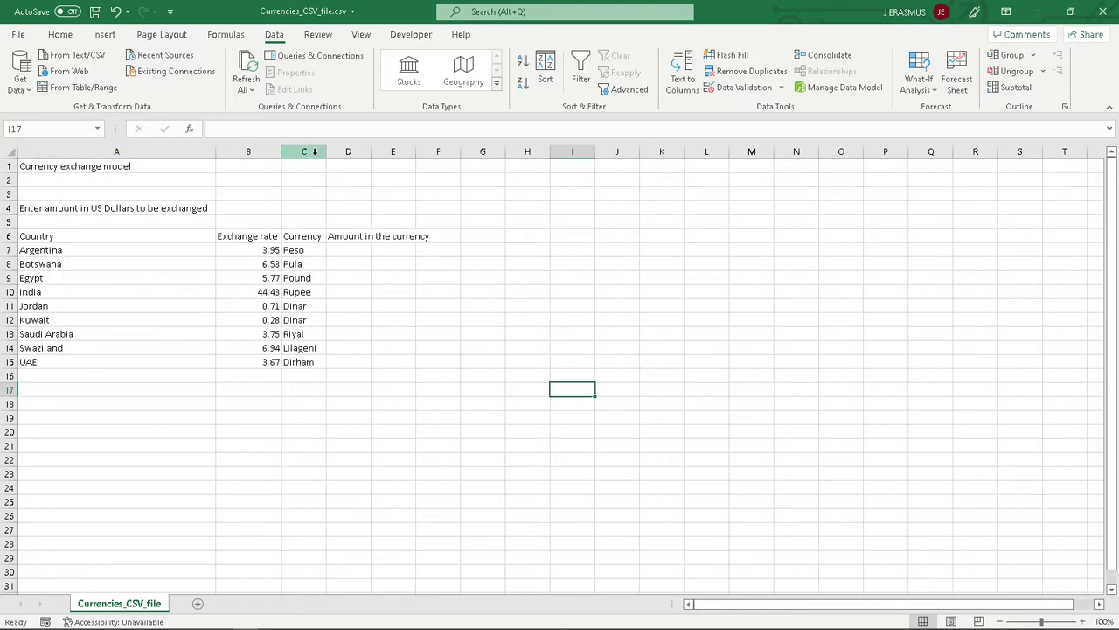
double_click(328, 149)
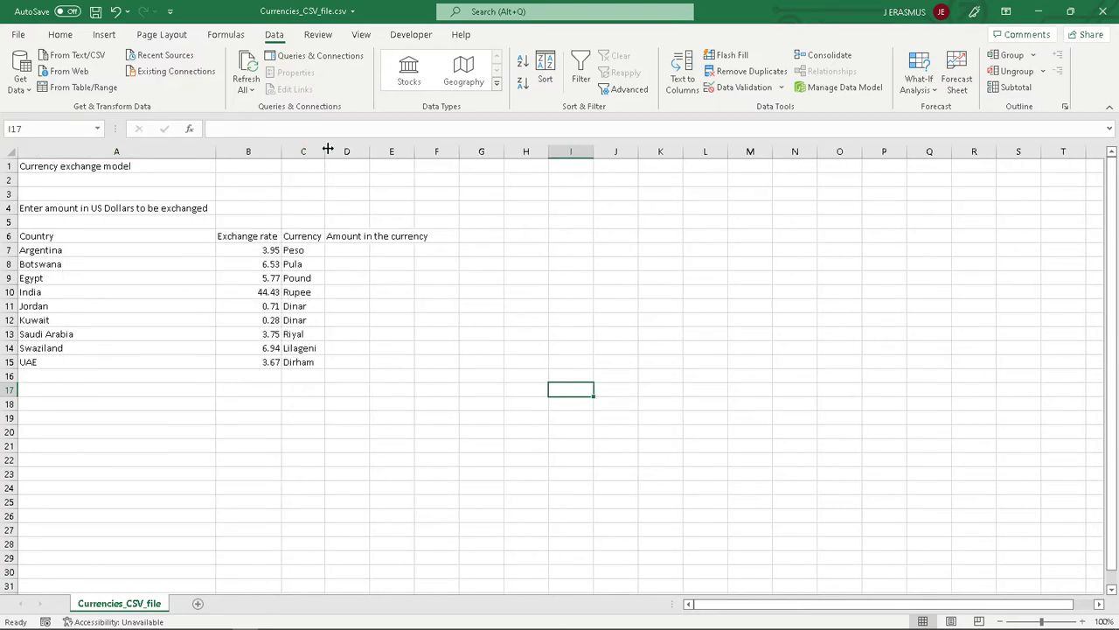
double_click(371, 149)
left_click(496, 360)
- Following the textbook's formatting instructions, bold the title in A1, the prompt in A4 and the column headings in A6:D6
key("alt+Tab")
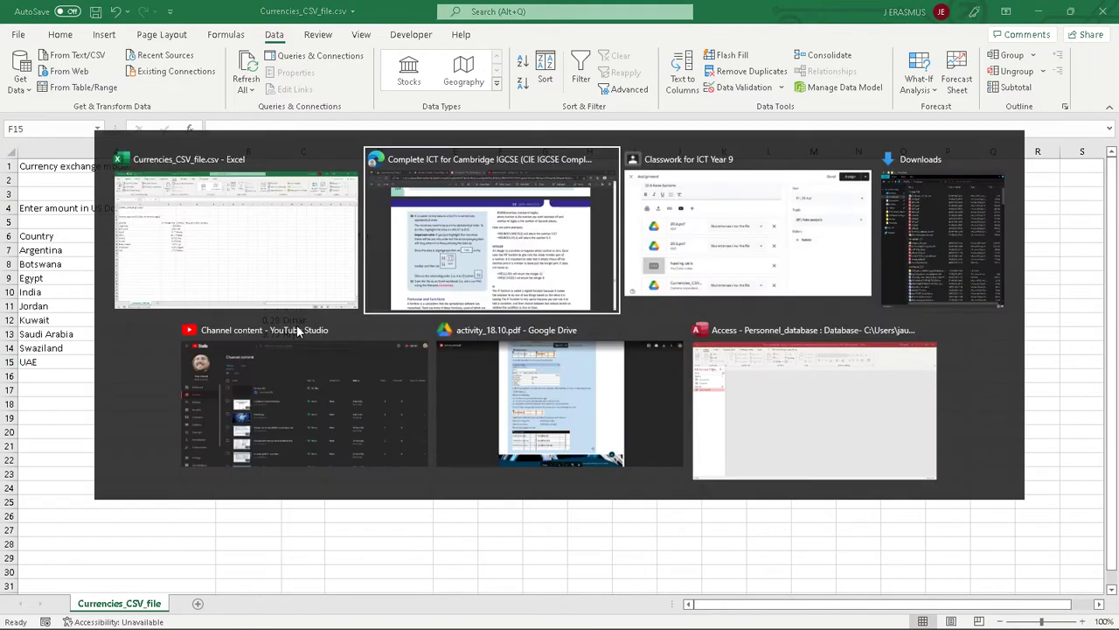
scroll(315, 315, "up", 15)
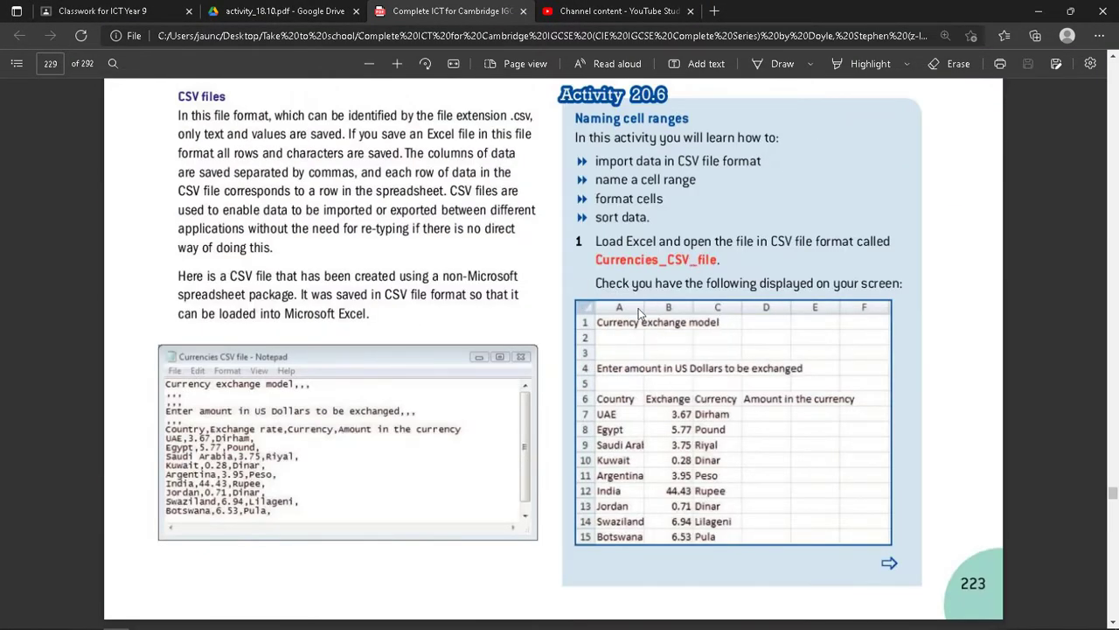
scroll(643, 306, "down", 6)
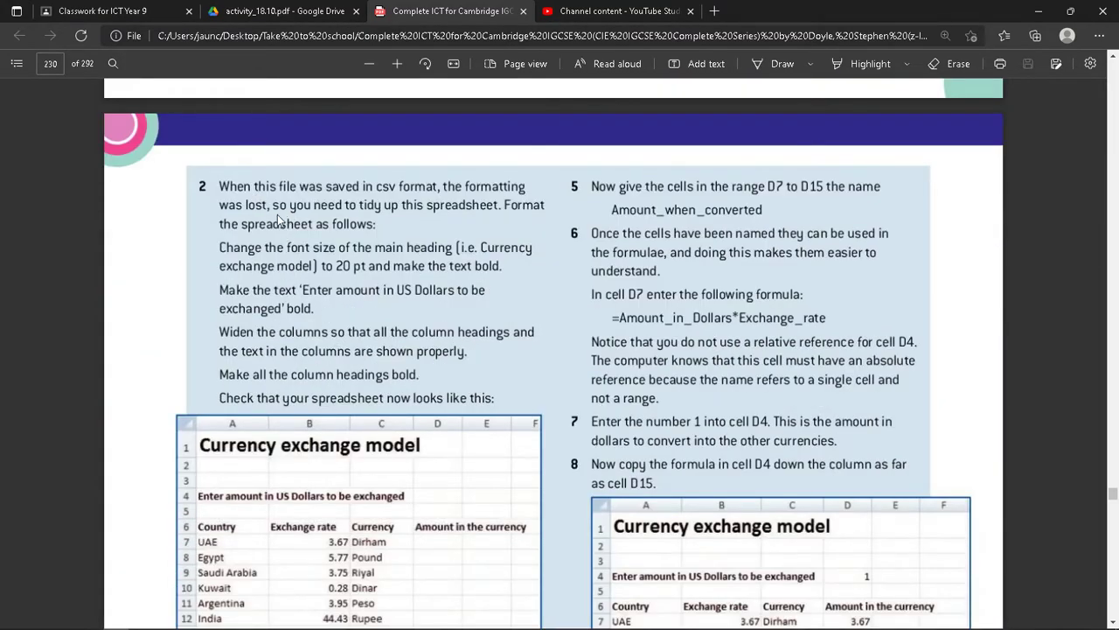
key("alt+Tab")
left_click(84, 166)
left_click(96, 208, "ctrl")
left_click(75, 236, "ctrl")
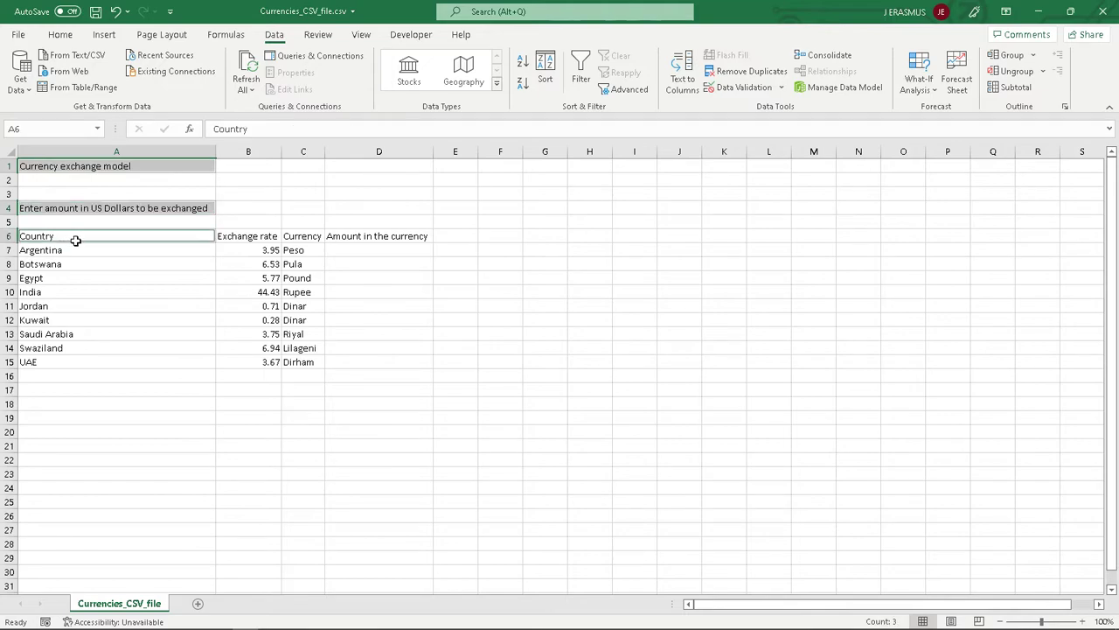
left_click(245, 237, "ctrl")
left_click(315, 236, "ctrl")
left_click(354, 235, "ctrl")
key("ctrl+b")
left_click(560, 237)
- Set the title in A1 to 20 pt and AutoFit column A to the enlarged text
left_click(117, 164)
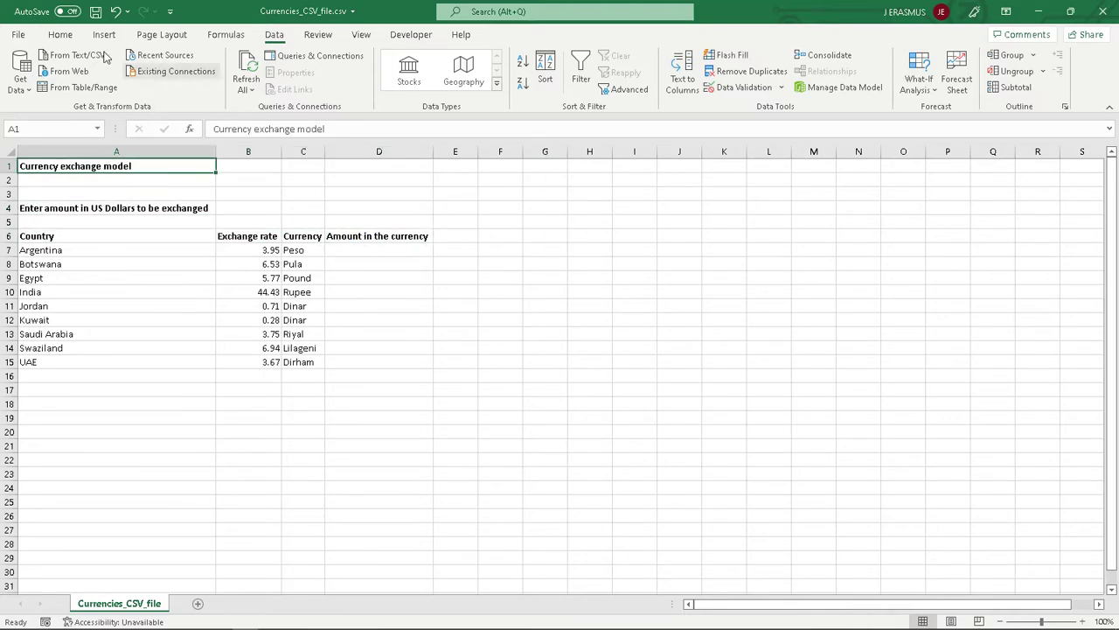
left_click(59, 34)
left_click(218, 61)
type("2")
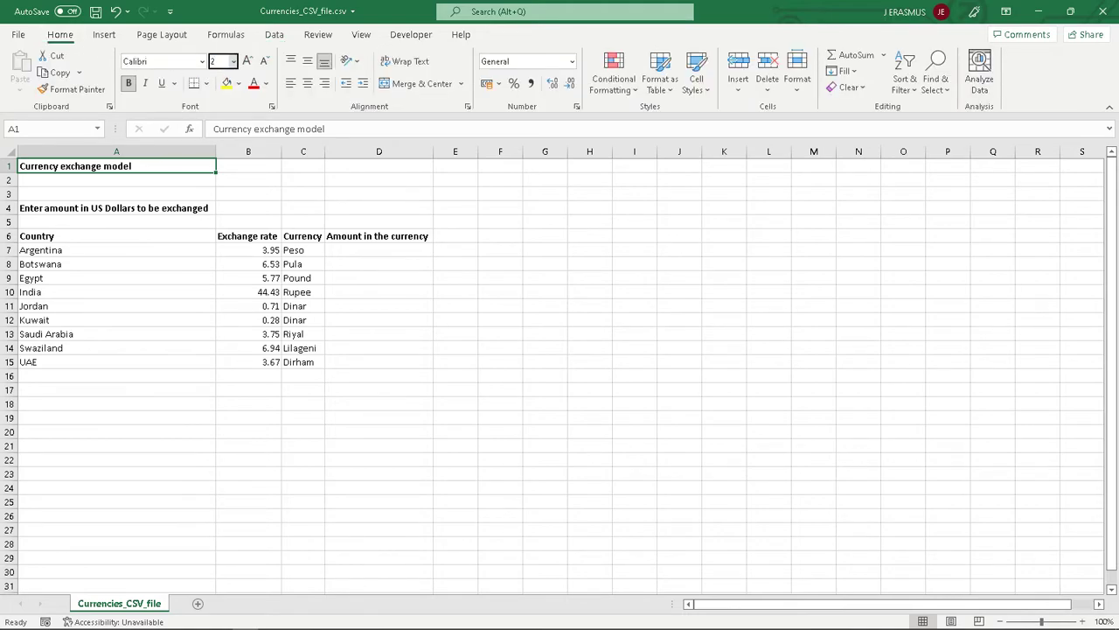
type("0")
key("Return")
key("alt+Tab")
key("alt+Tab")
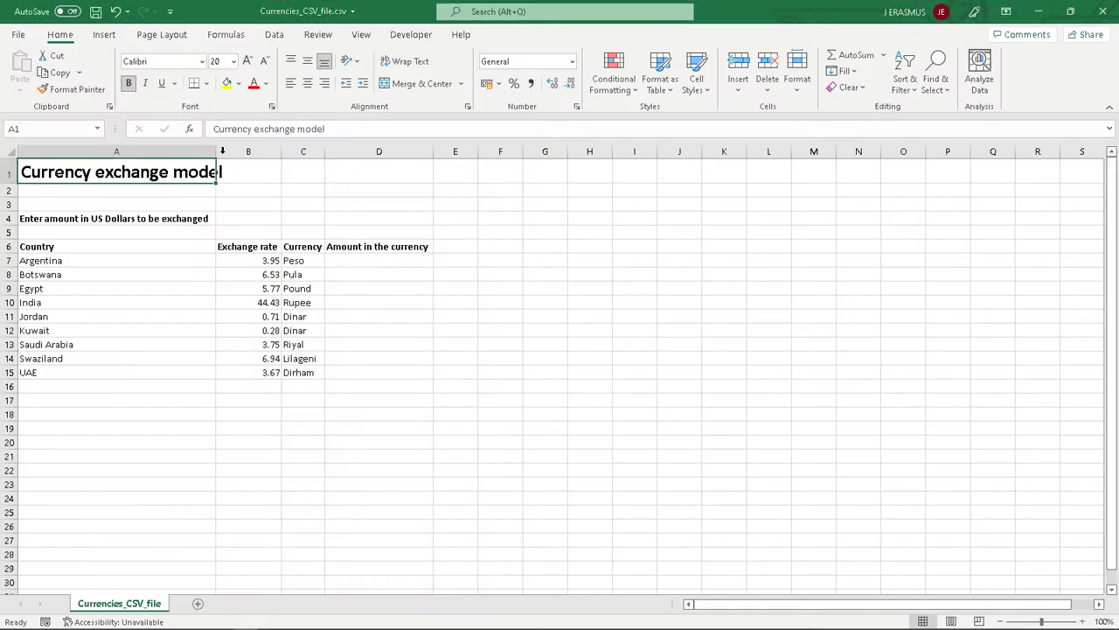
double_click(219, 150)
- Compare the formatted sheet with the textbook's example, read the instruction for naming cell D4, and select that cell
key("alt+Tab")
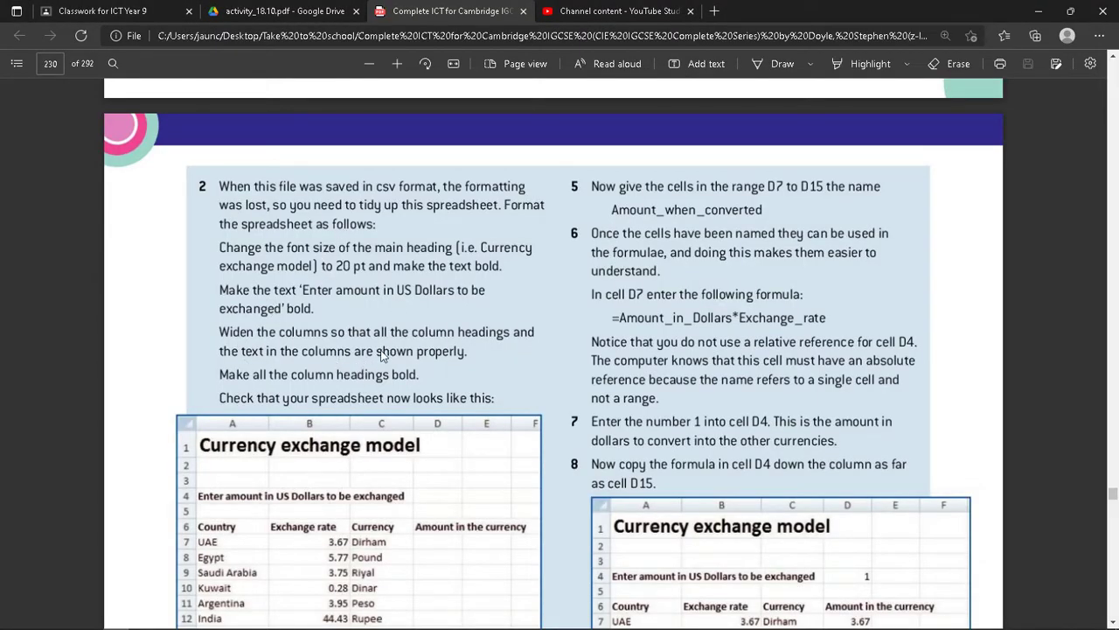
scroll(356, 401, "down", 2)
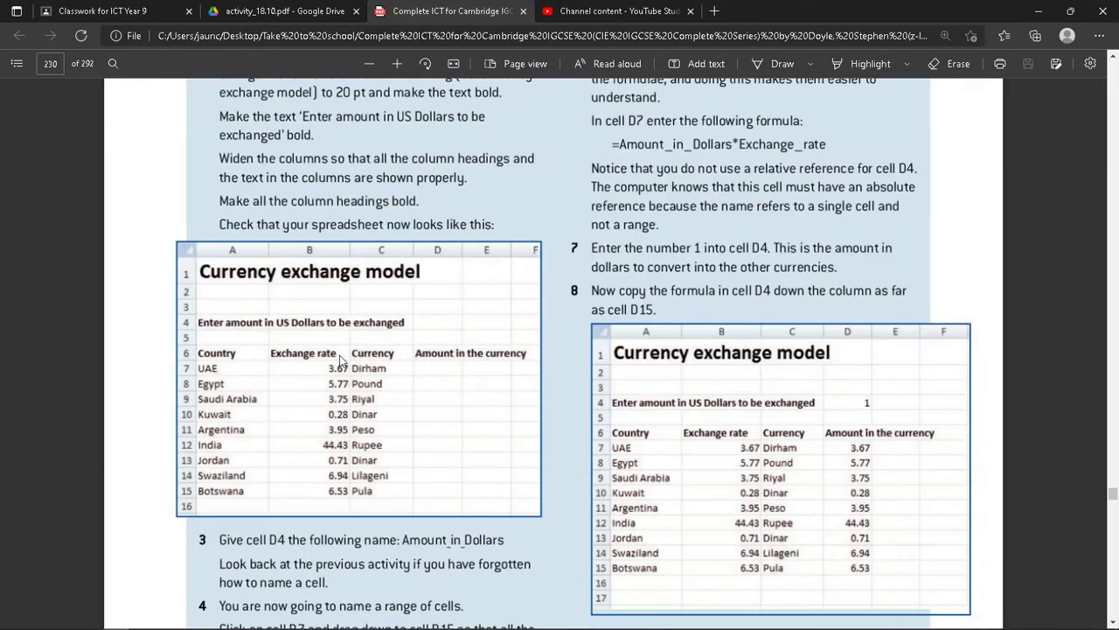
key("alt+Tab")
key("alt+Tab")
scroll(323, 435, "down", 1)
scroll(324, 434, "down", 1)
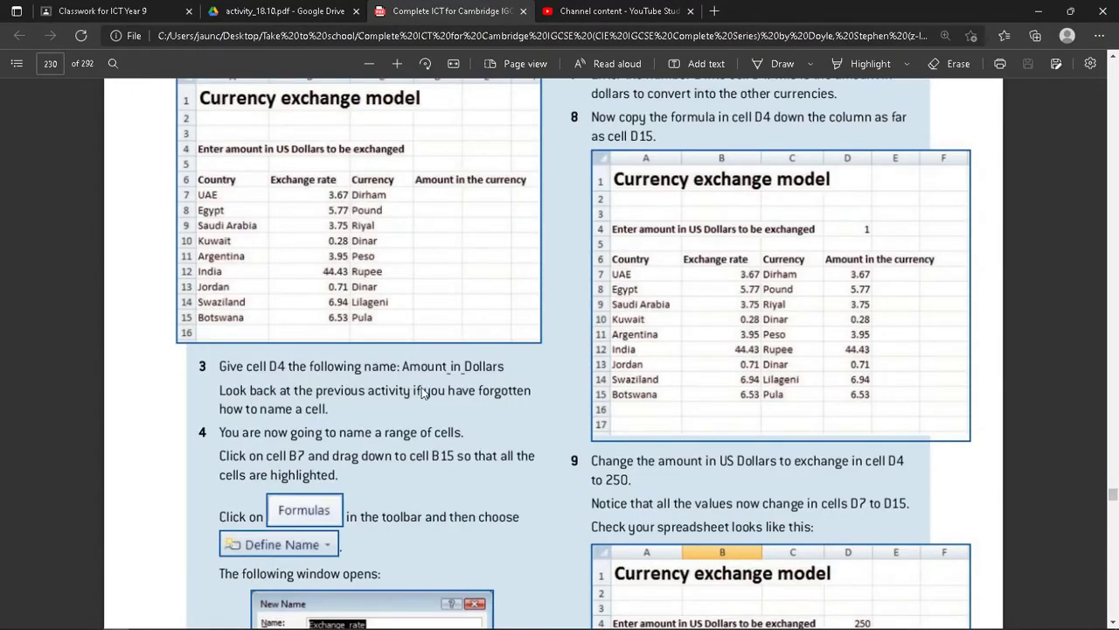
key("alt+Tab")
left_click(385, 216)
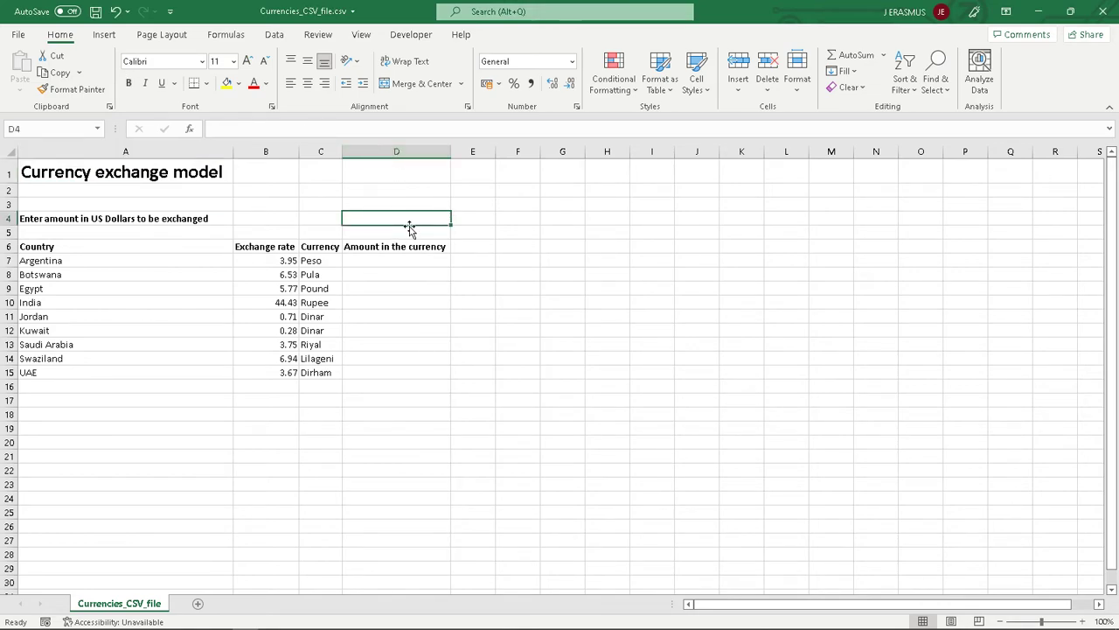
left_click(227, 35)
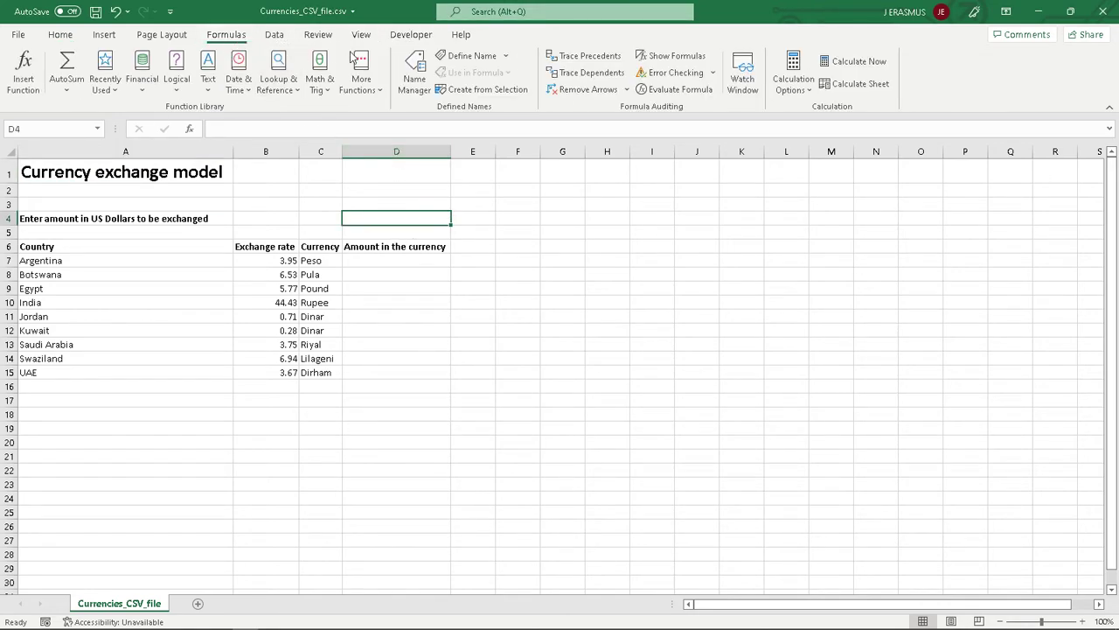
left_click(473, 55)
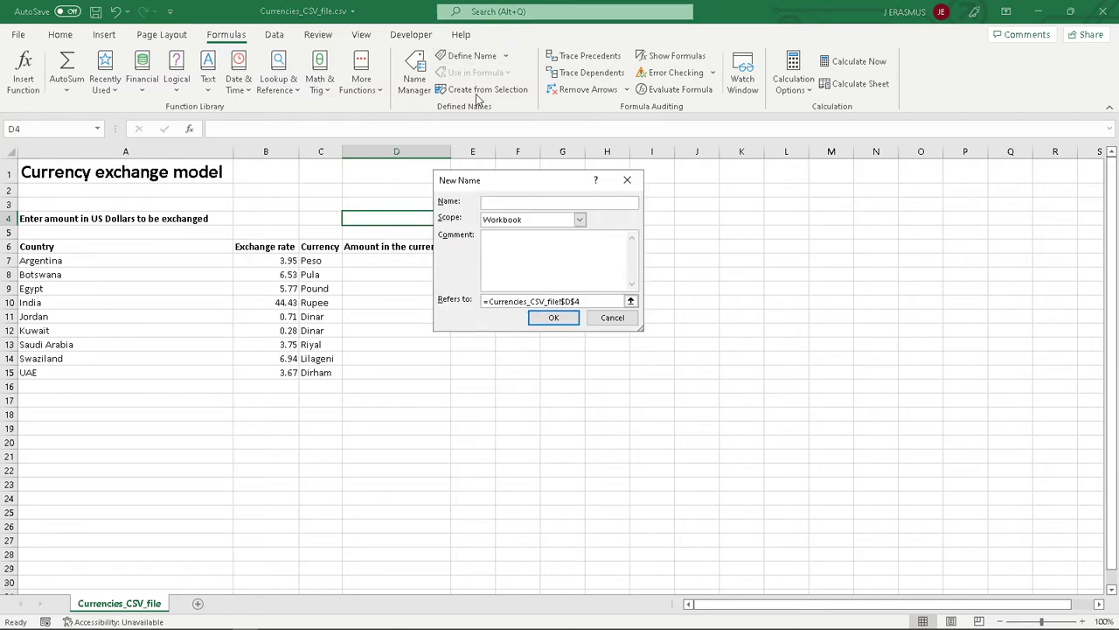
left_click(627, 179)
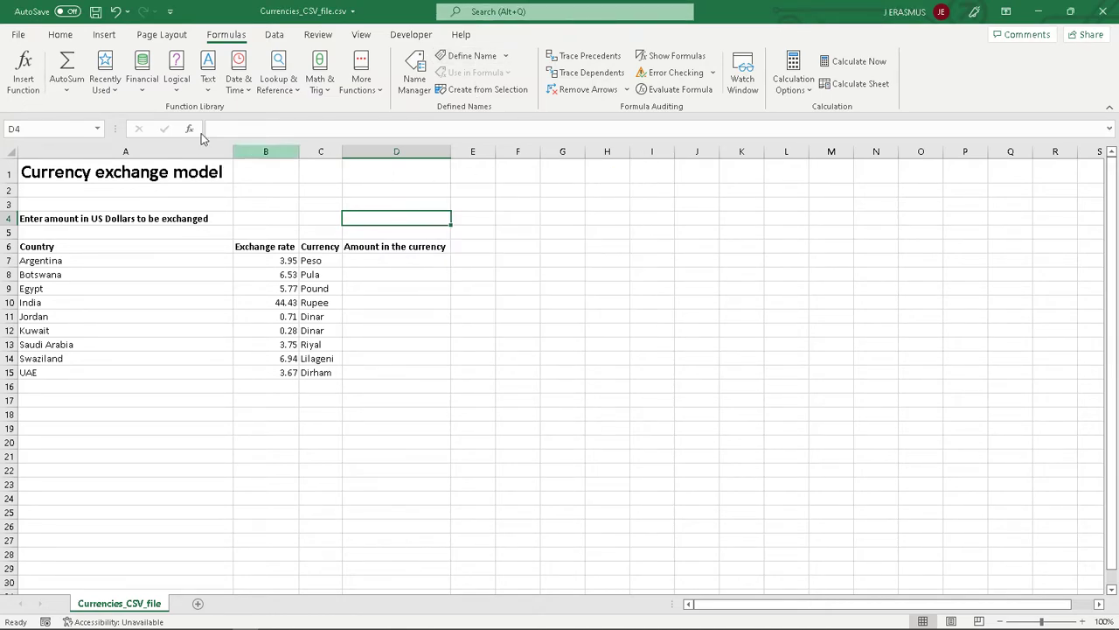
- Check the textbook's instruction for the name that cell D4 needs
left_click(34, 127)
key("alt+Tab")
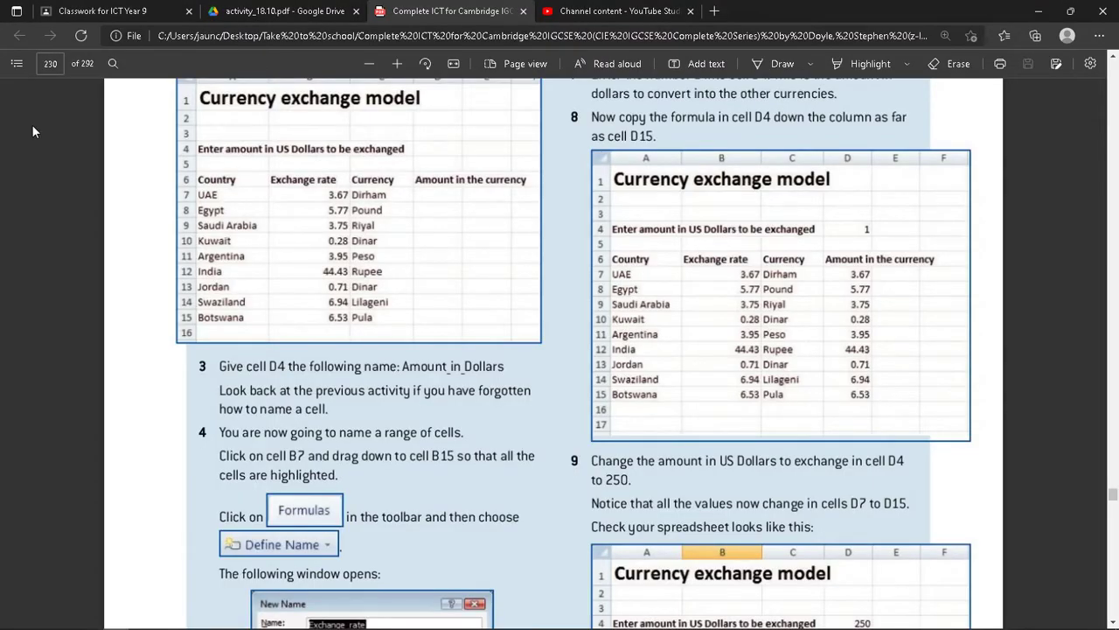
key("alt+Tab")
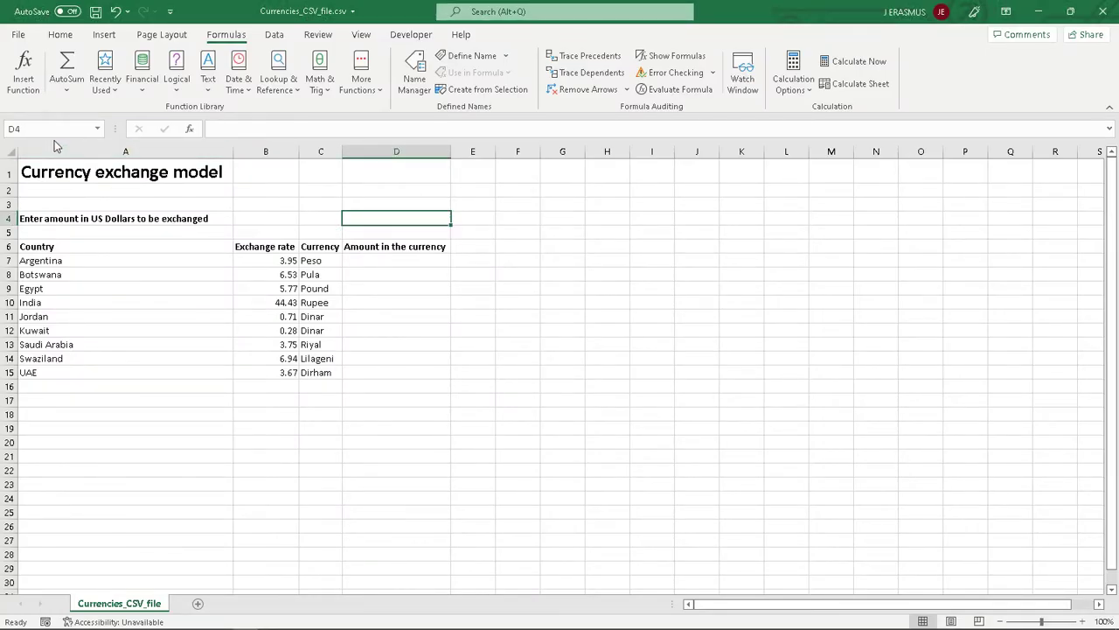
key("alt+Tab")
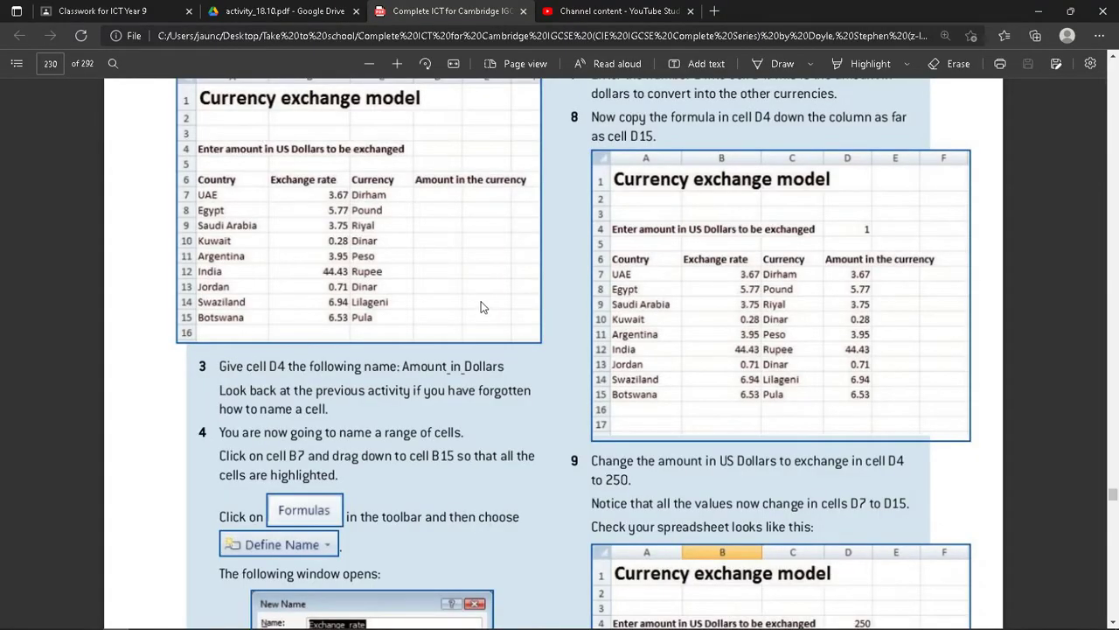
key("alt+Tab")
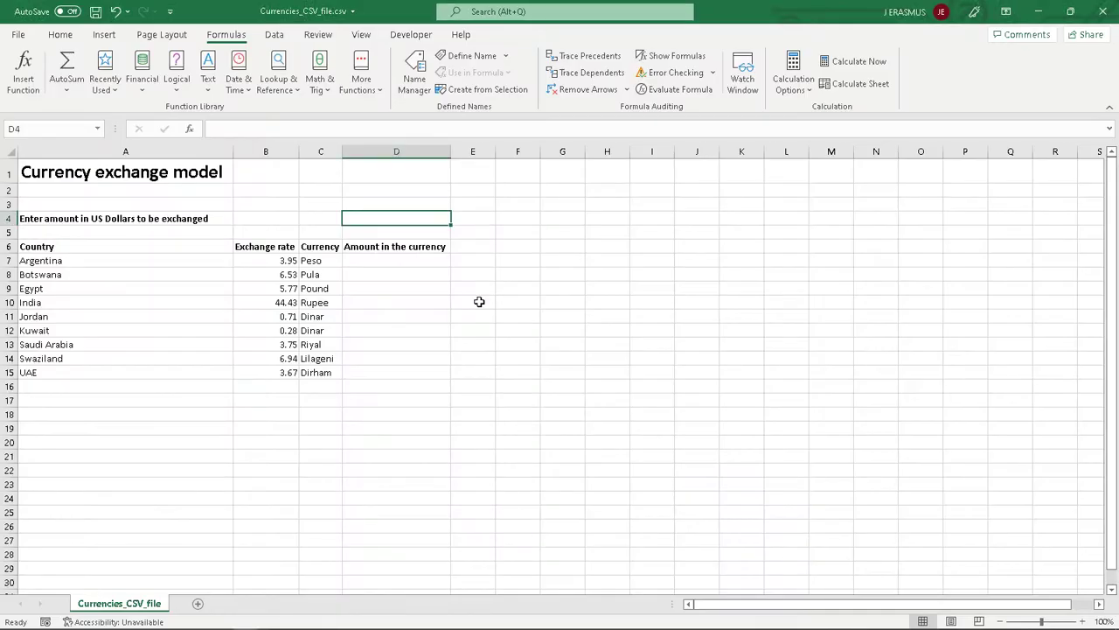
- Define the name Amount_in_Dollar for cell D4 with workbook scope, following the textbook's naming instruction
left_click(66, 129)
type("Amount_in_")
key("alt+Tab")
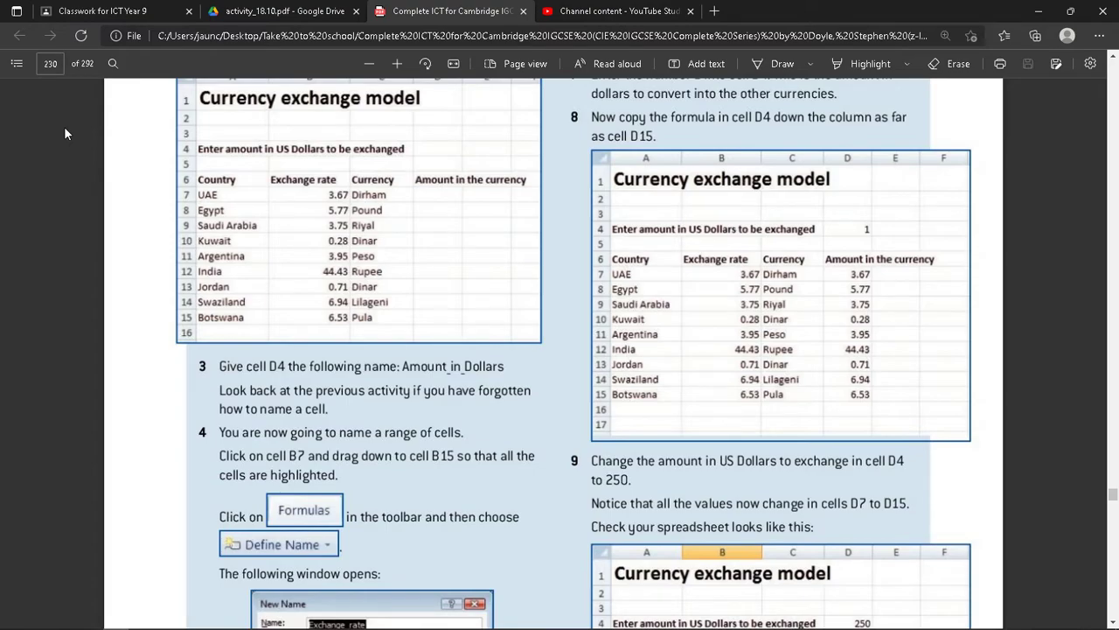
key("alt+Tab")
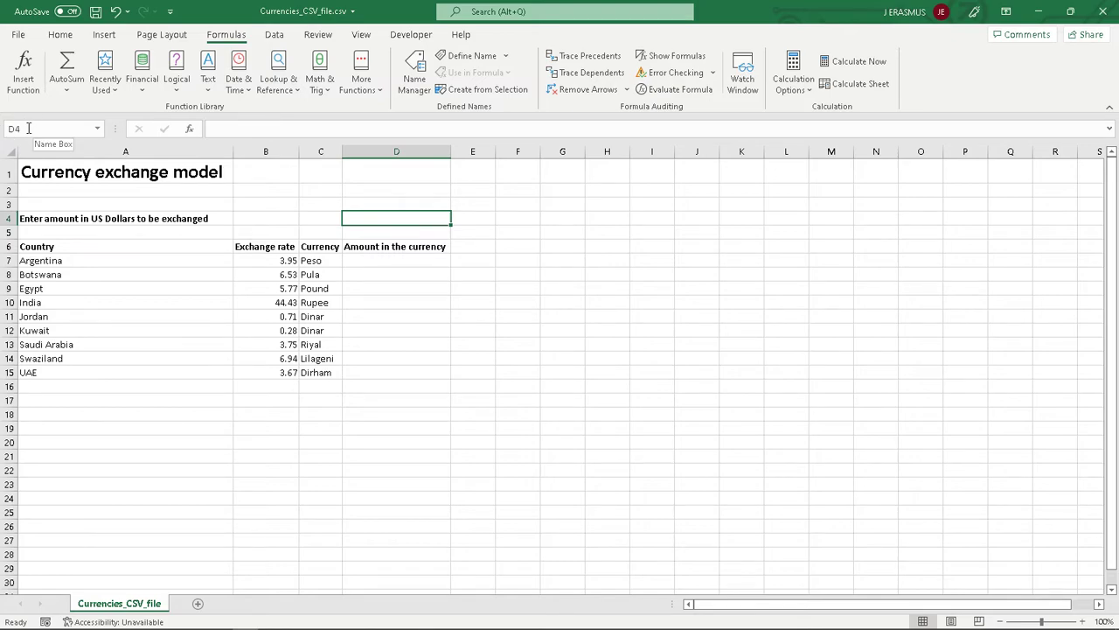
left_click(470, 55)
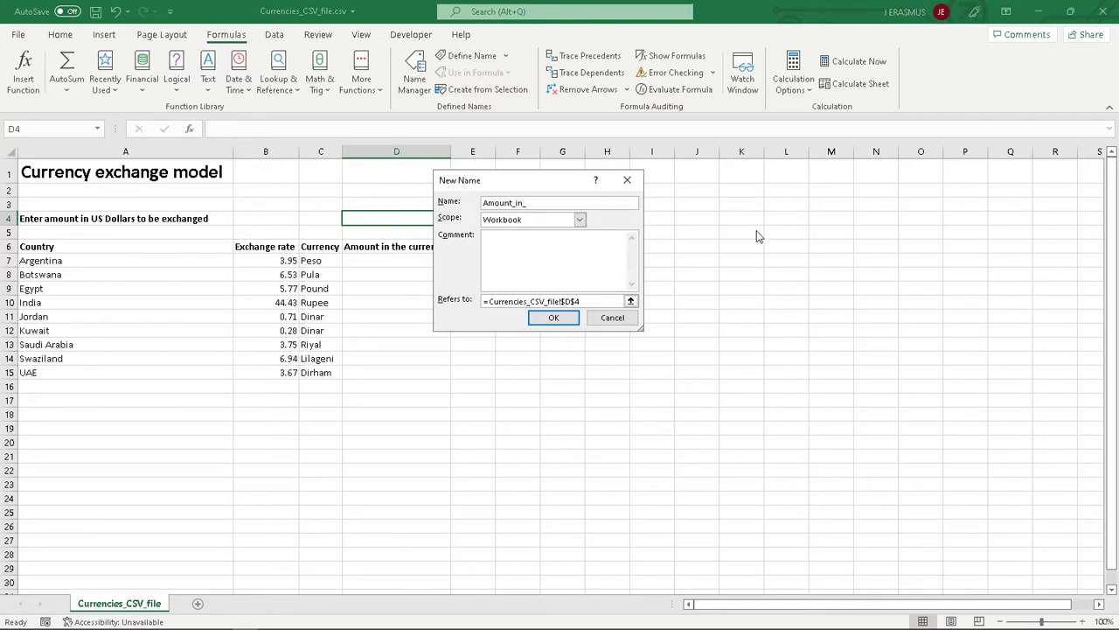
key("alt+Tab")
key("alt+Tab")
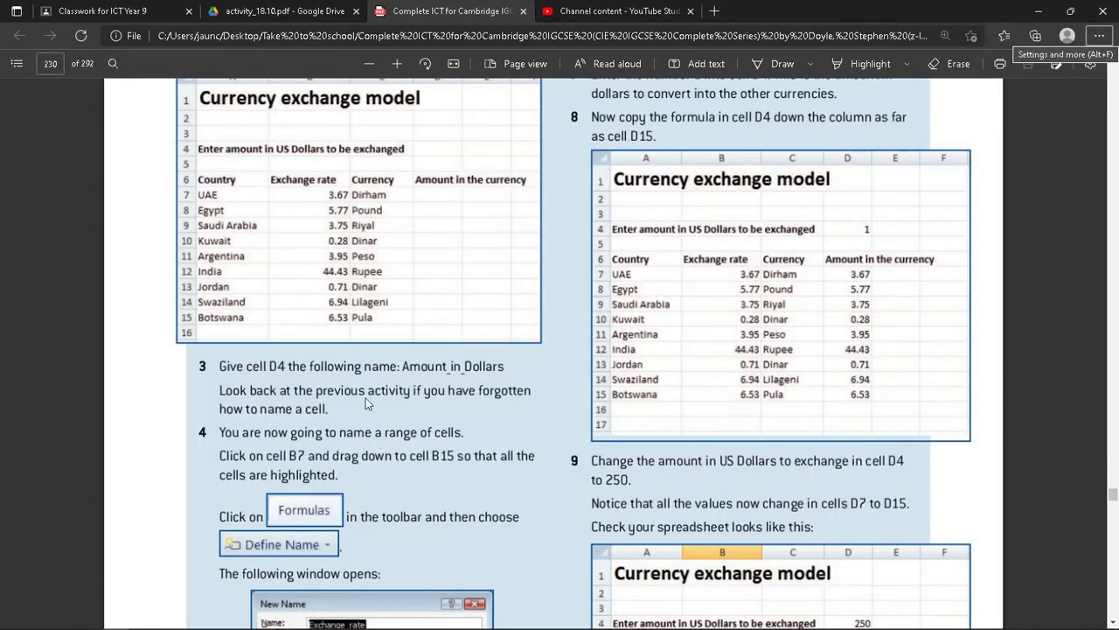
key("alt+Tab")
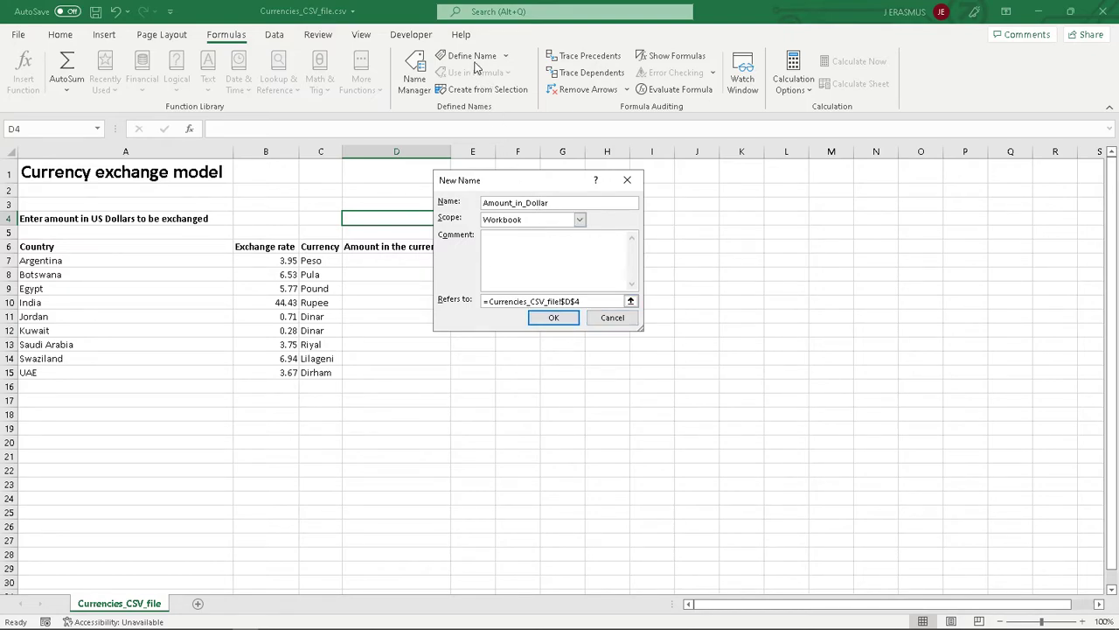
left_click(554, 317)
left_click(428, 219)
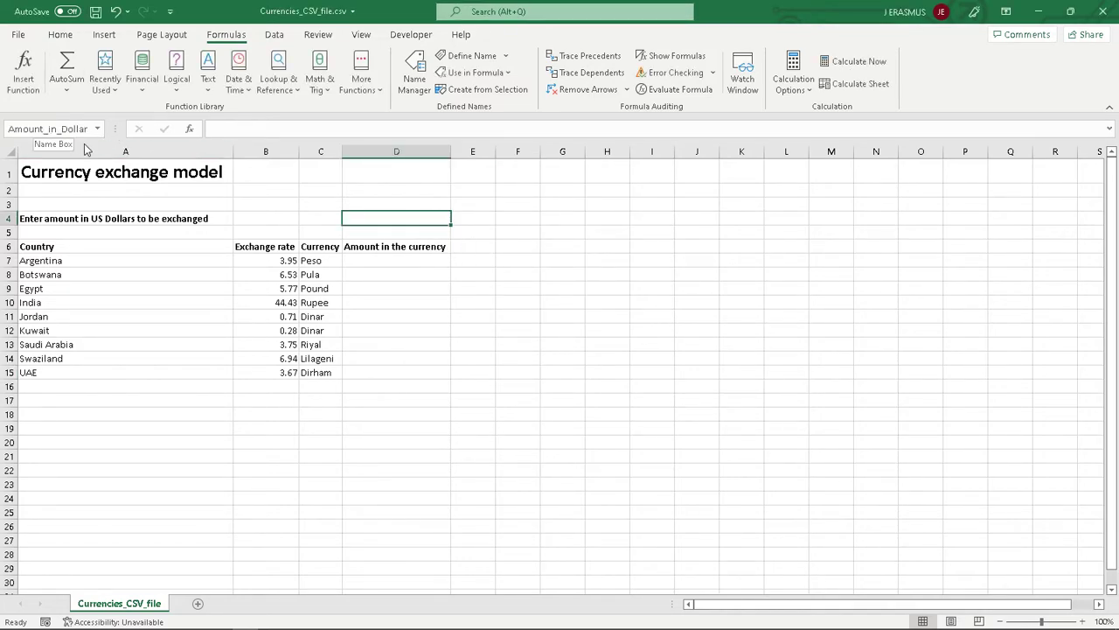
- Following the textbook's instruction 4, define the name Exchange_rate for the range B7:B15
key("alt+Tab")
scroll(360, 380, "down", 3)
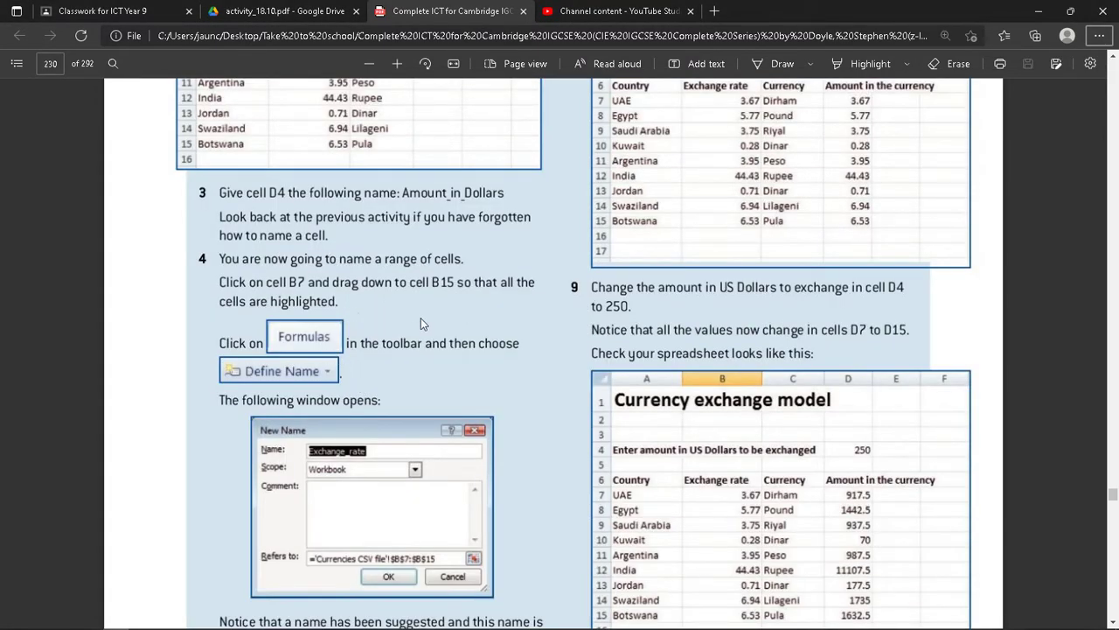
key("alt+Tab")
left_click_drag(284, 261, 276, 374)
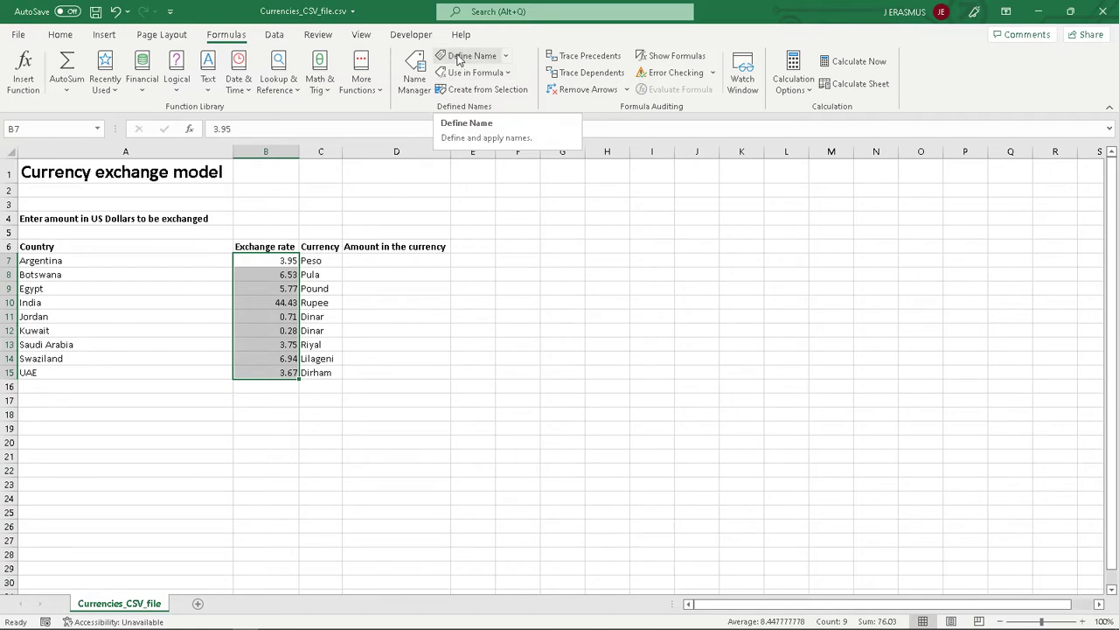
left_click(457, 58)
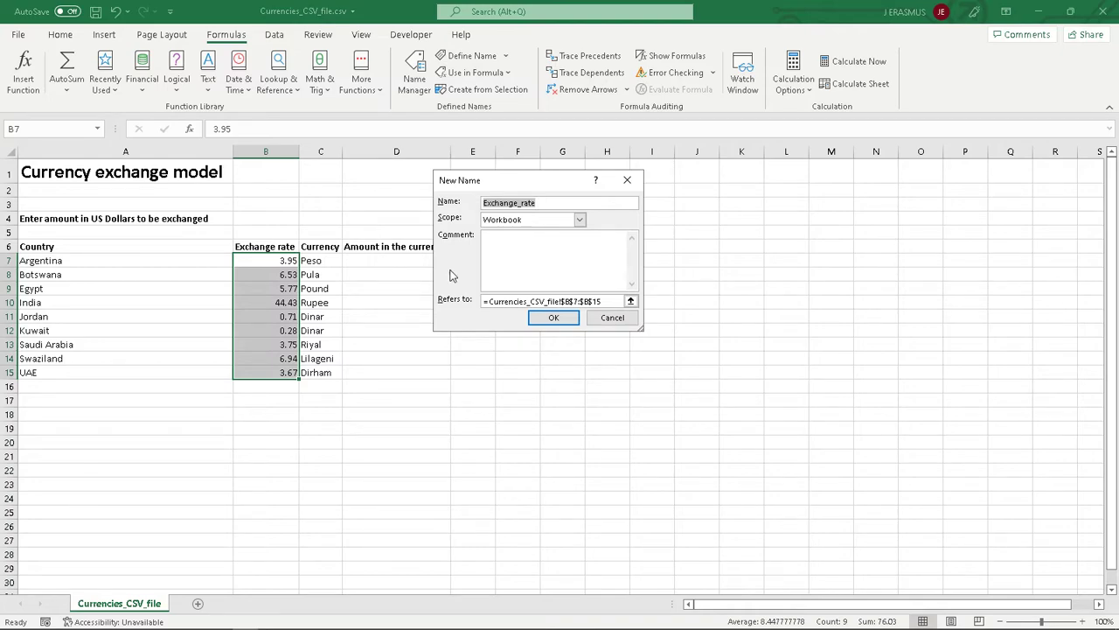
left_click(553, 317)
- Define the name Amount_in_the_currency for the range D7:D15
left_click_drag(391, 260, 405, 369)
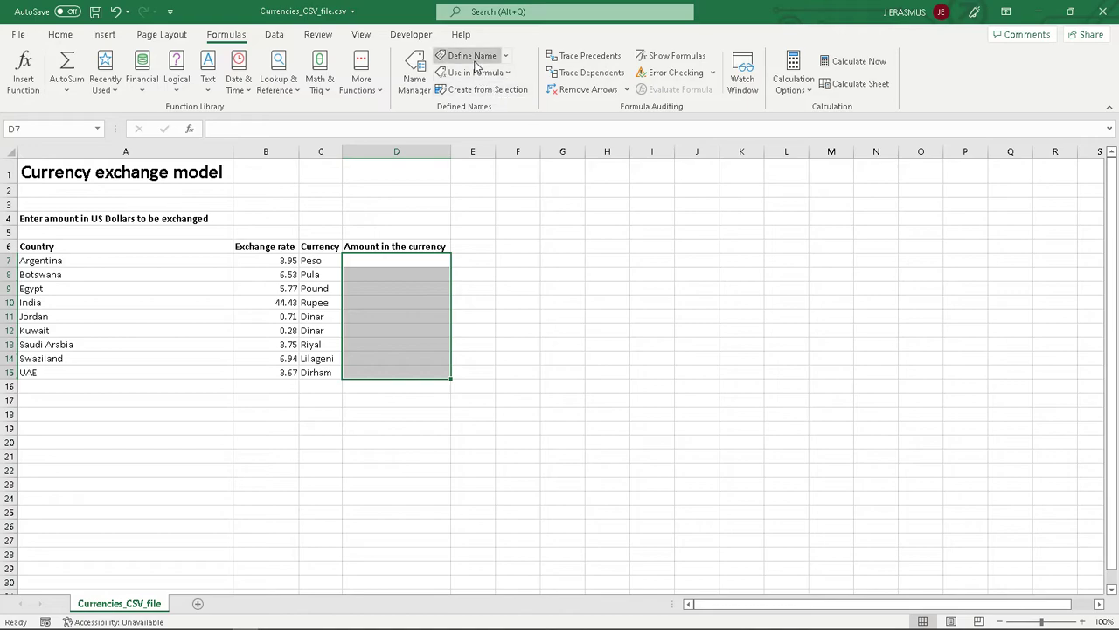
left_click(473, 58)
left_click(555, 317)
left_click(553, 376)
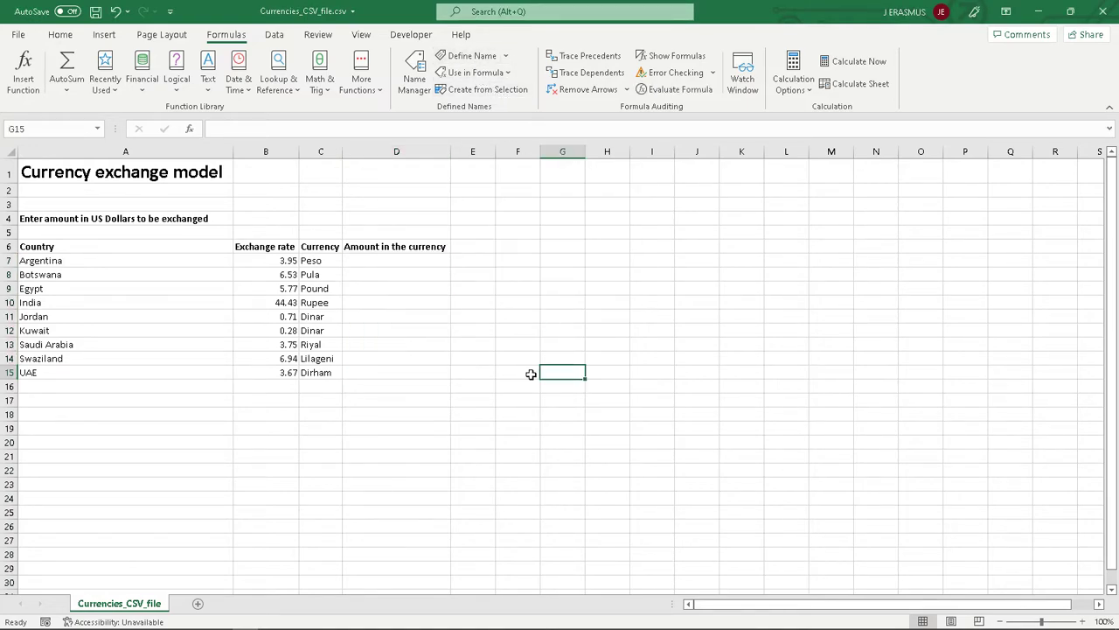
- Reselect the ranges B7:B15 and D7:D15 to check their assigned names
left_click_drag(266, 261, 291, 368)
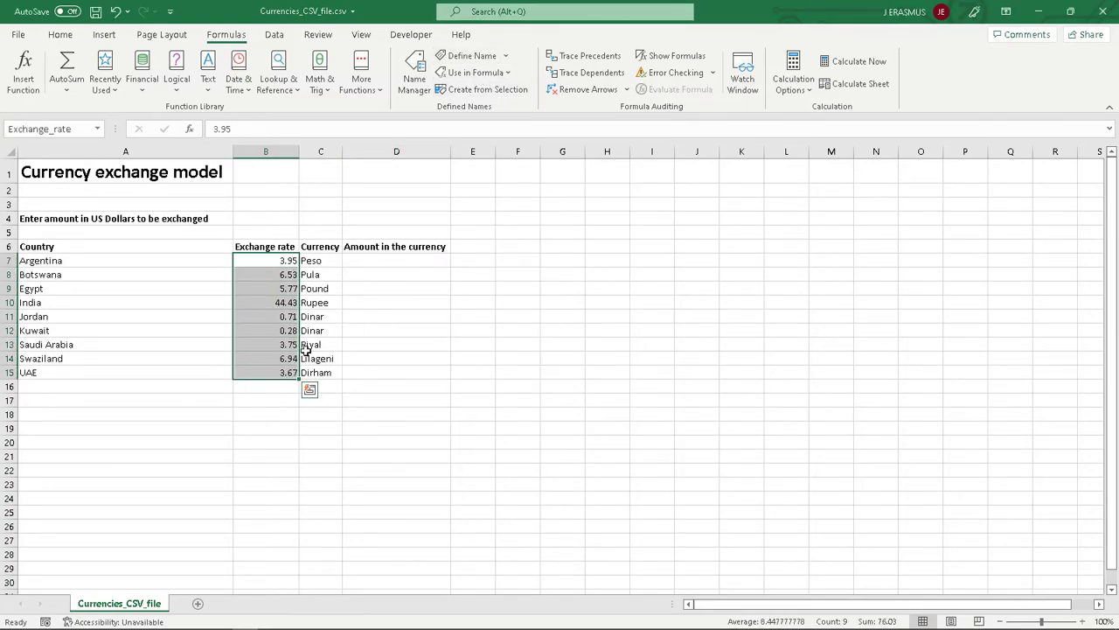
left_click_drag(370, 257, 375, 373)
left_click(484, 325)
- Enter the formula =Amount_in_Dollar*Exchange_rate in cell D7 using the defined names, after consulting the textbook's formula instruction
left_click(392, 260)
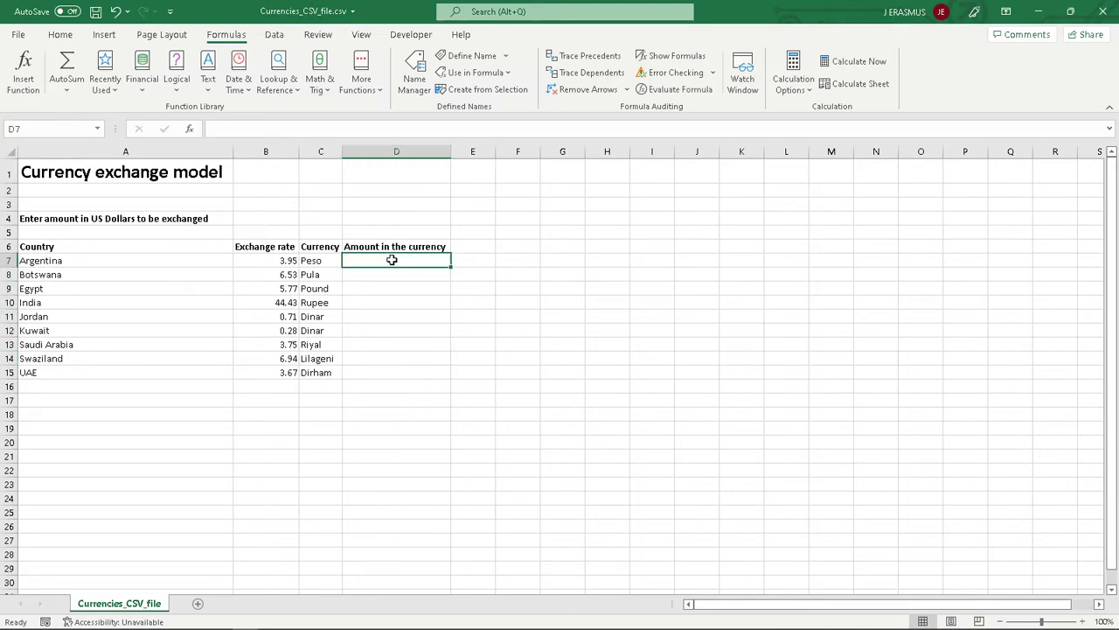
type("=")
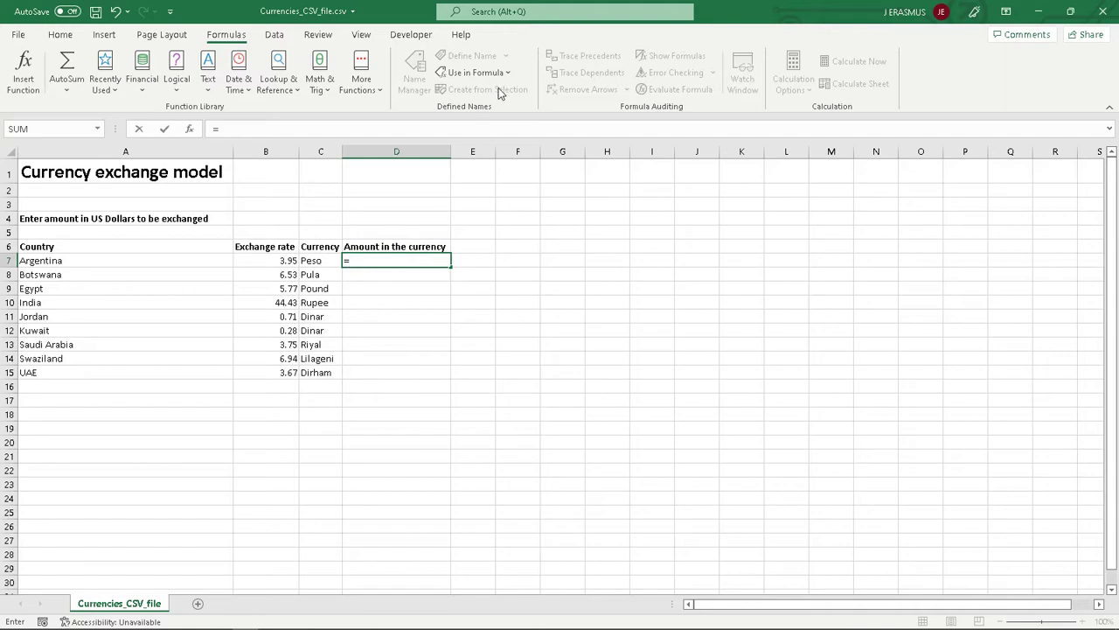
left_click(476, 73)
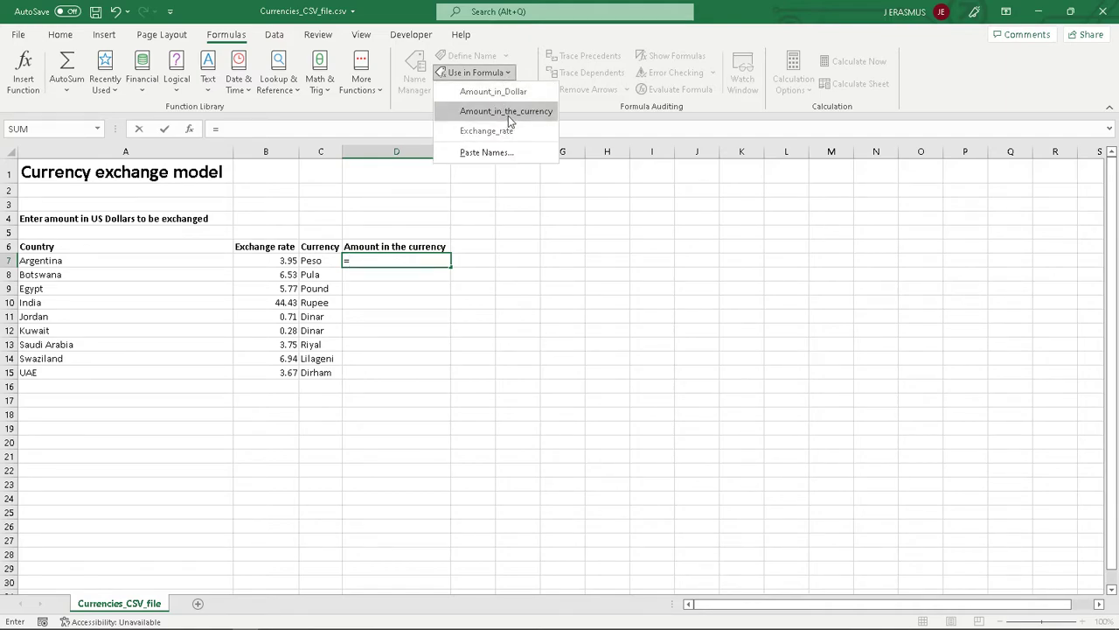
key("alt+Tab")
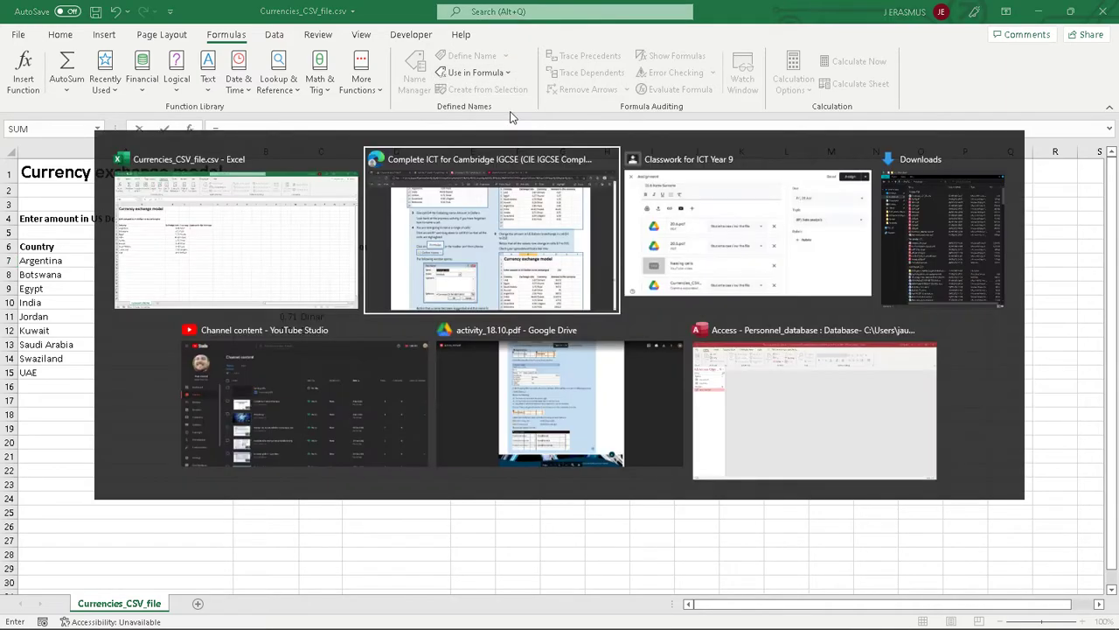
scroll(628, 293, "up", 5)
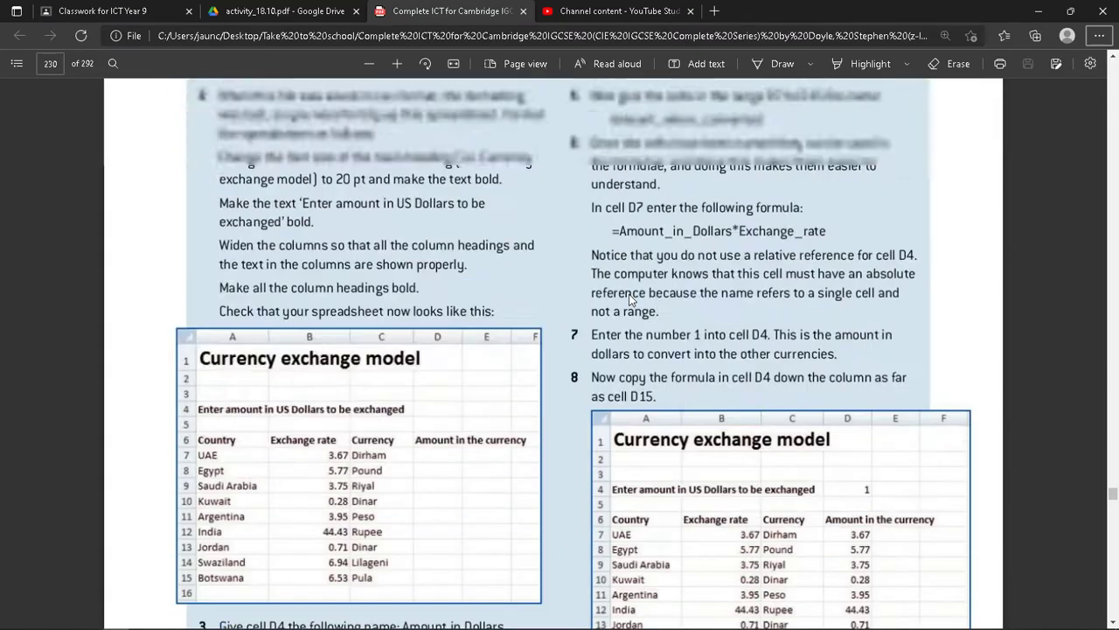
scroll(697, 241, "up", 1)
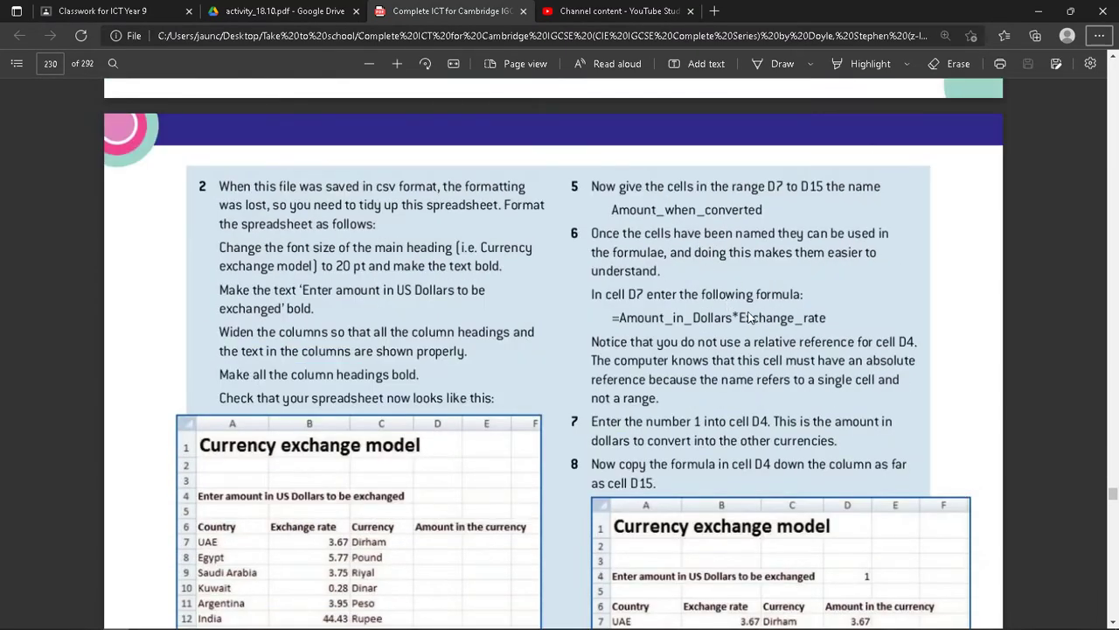
key("alt+Tab")
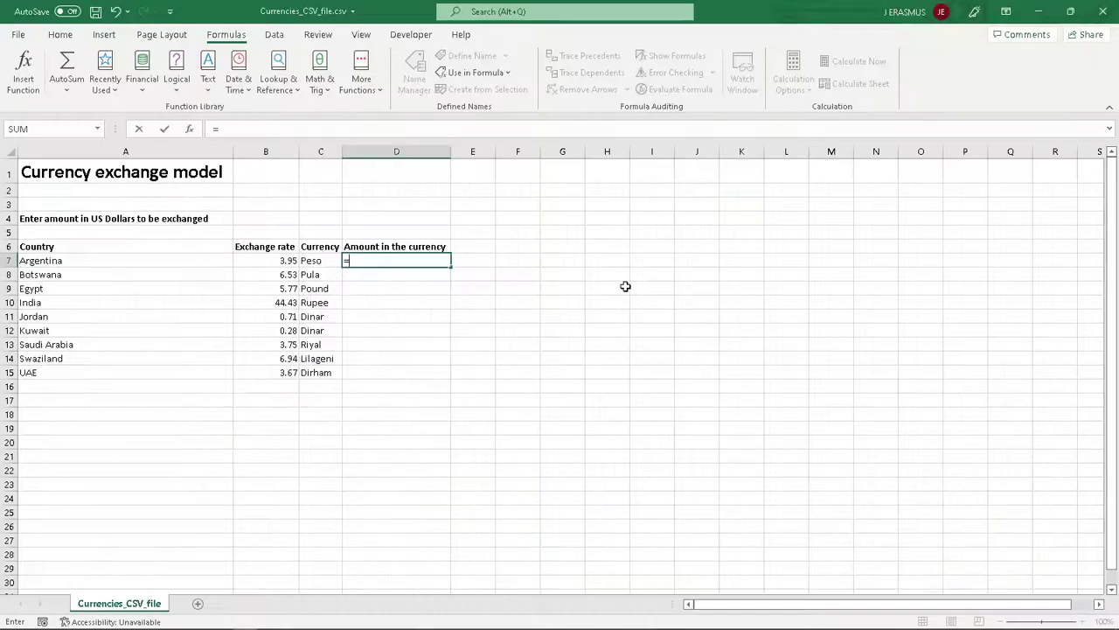
left_click(471, 73)
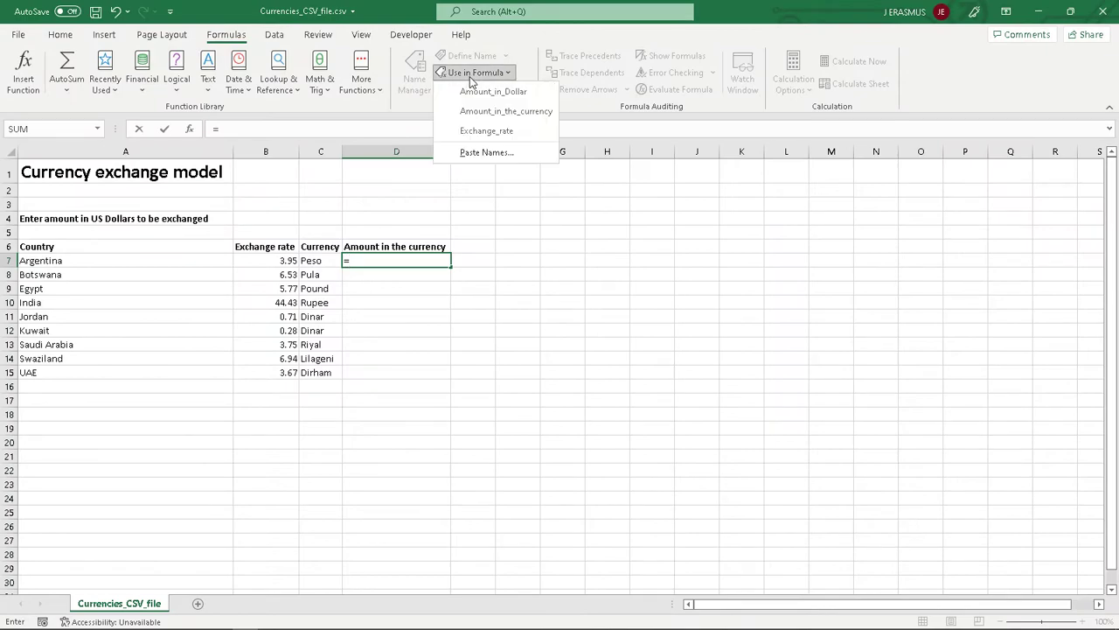
left_click(512, 96)
type("*")
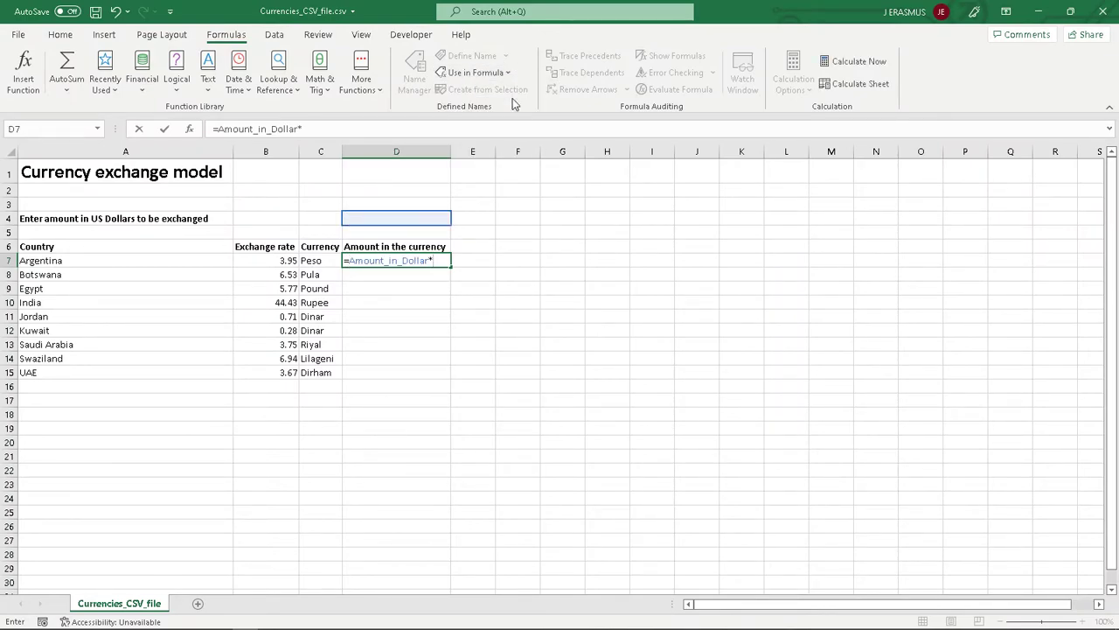
left_click(473, 73)
left_click(505, 130)
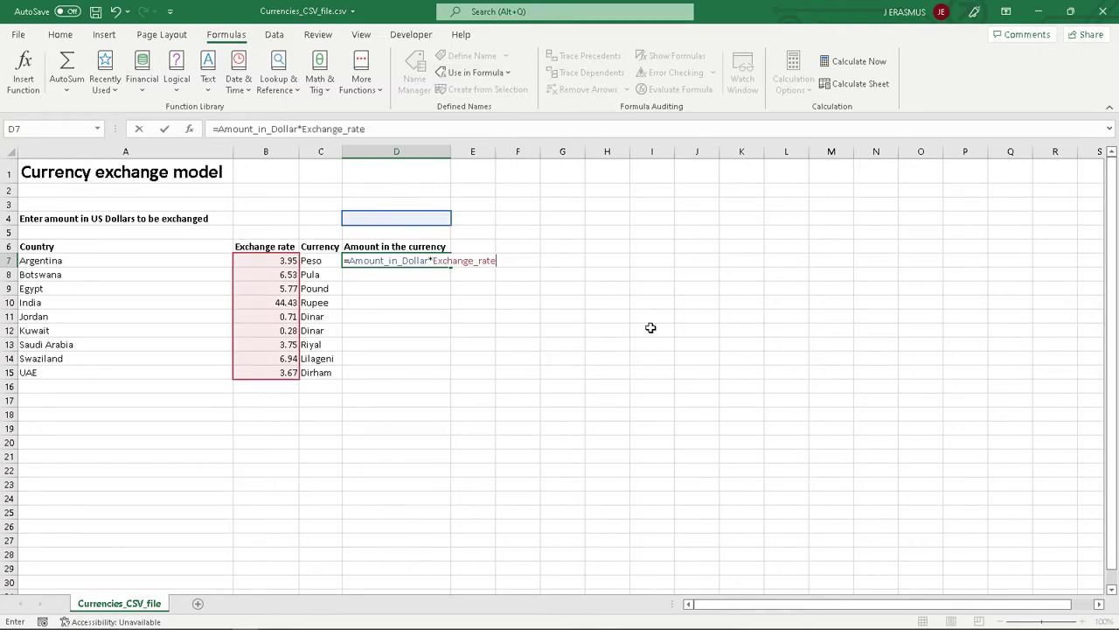
key("ctrl+Return")
- Examine the formula results in D7:D15 together with the exchange rates in column B and the amount cell D4
left_click_drag(415, 257, 415, 376)
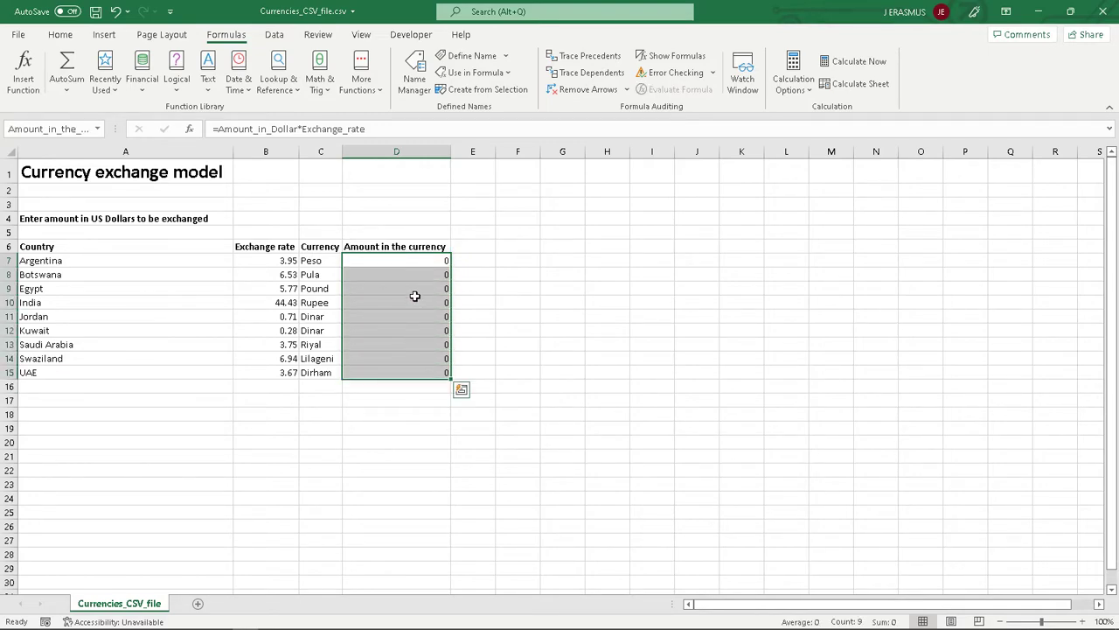
left_click(394, 263)
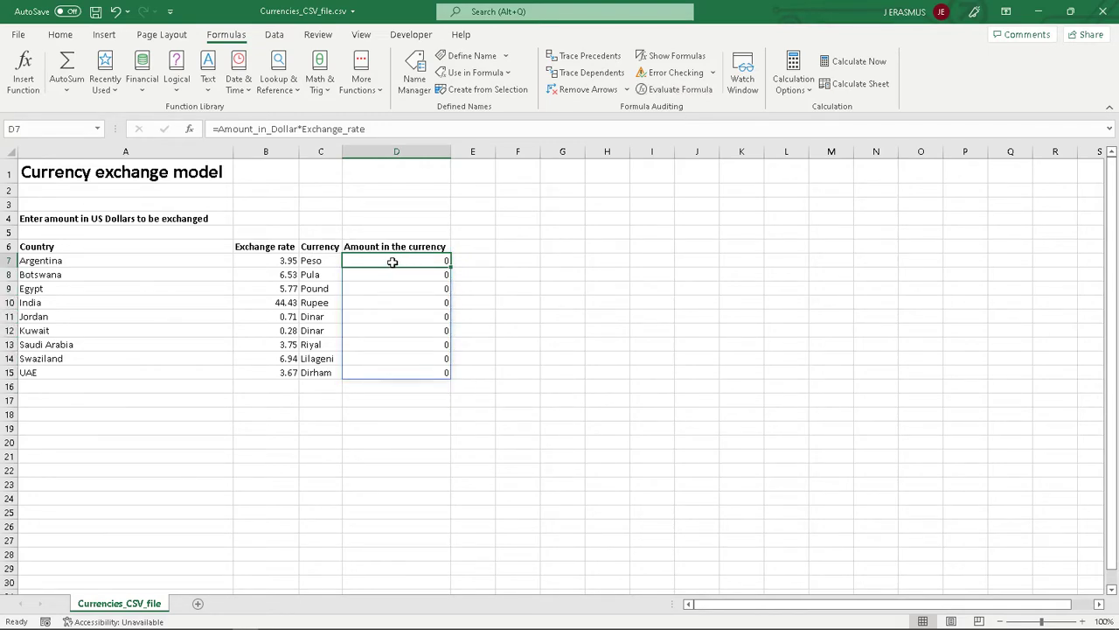
left_click(275, 260)
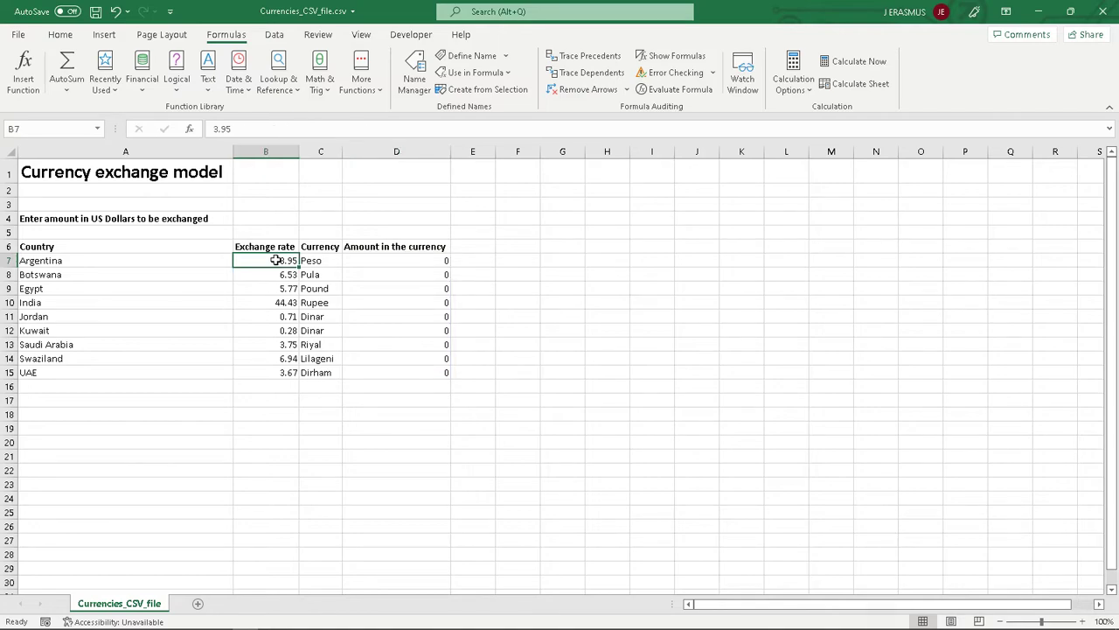
left_click(370, 263)
left_click(270, 260)
left_click(346, 218)
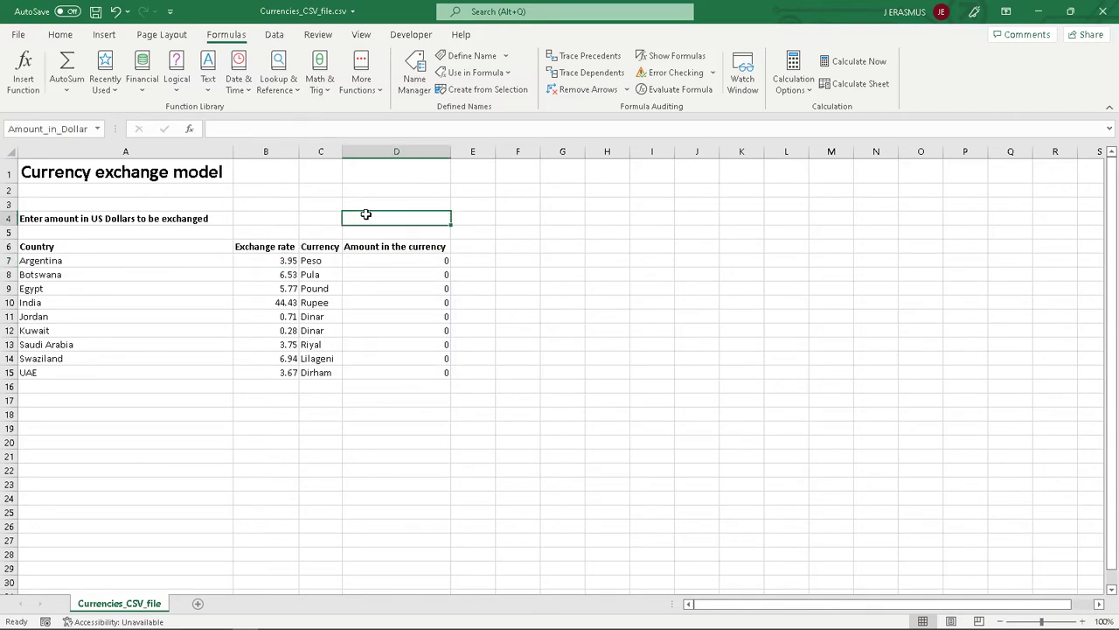
left_click(275, 275)
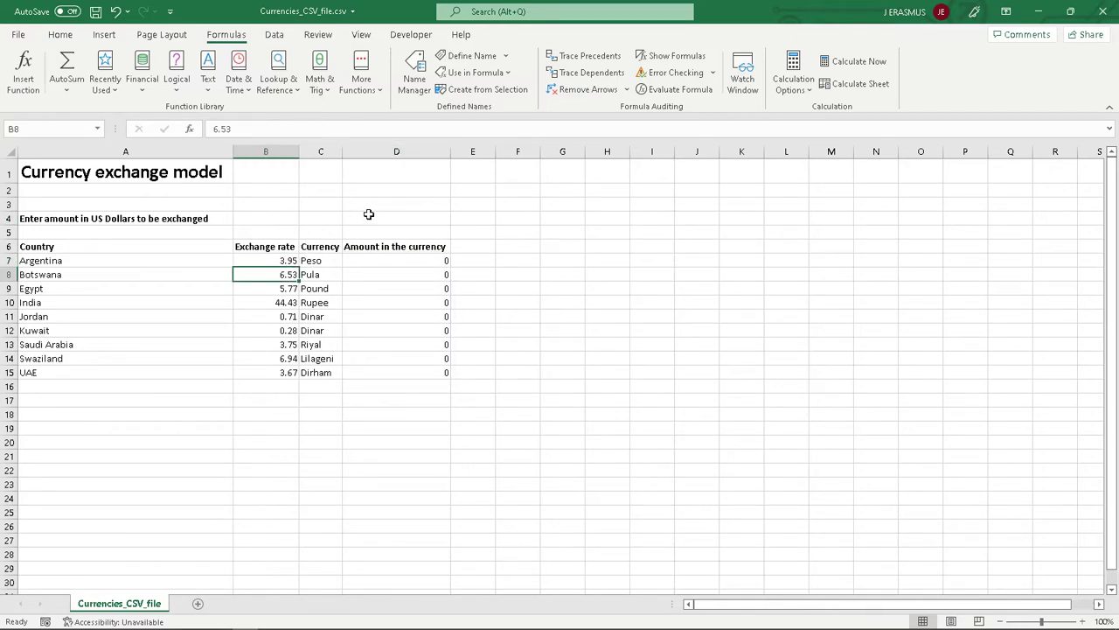
left_click(369, 215)
left_click(385, 289)
left_click(388, 341)
key("Right")
key("Right")
key("Right")
key("Right")
key("Right")
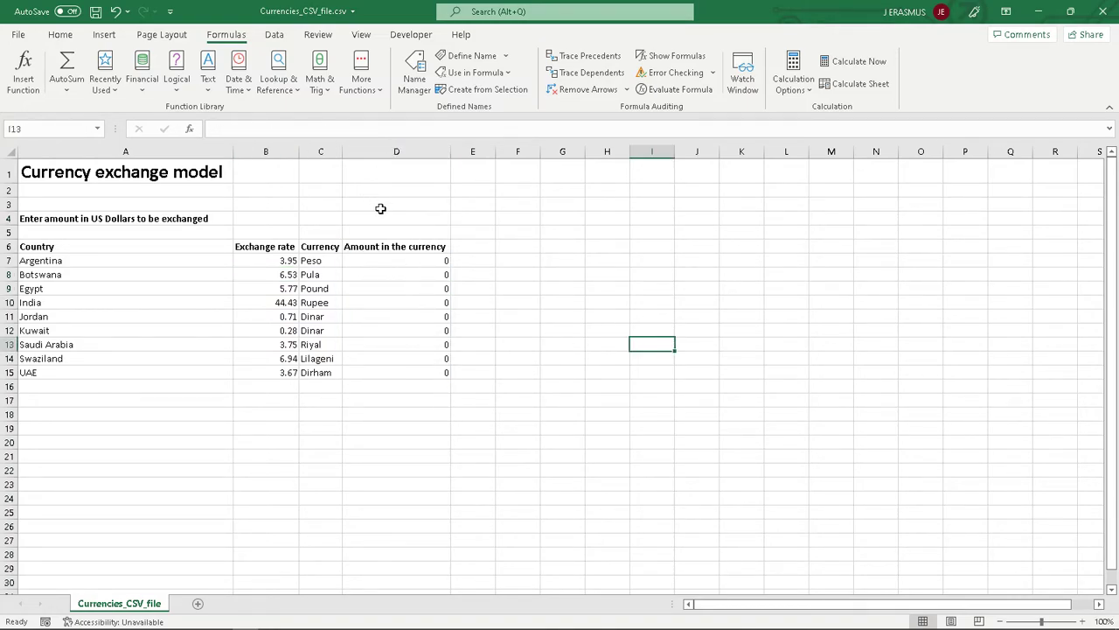
- Enter 1 in cell D4 as the amount in US Dollars to exchange
left_click(424, 220)
type("1")
key("Return")
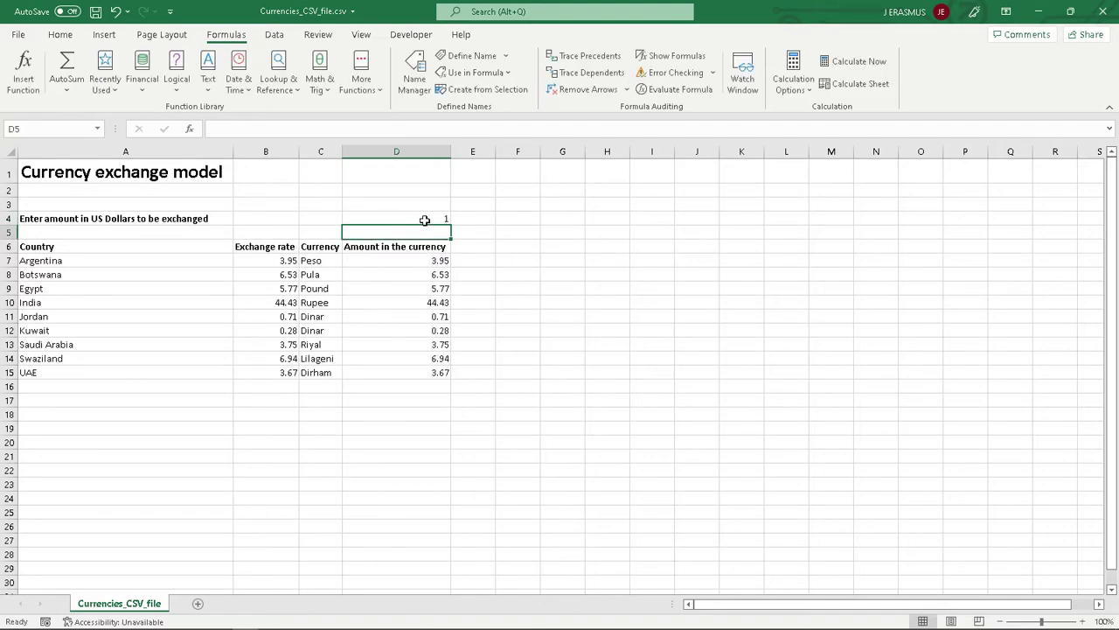
- Read the textbook's instructions 7 and 8 on entering the amount and copying the formula down to D15
key("alt+Tab")
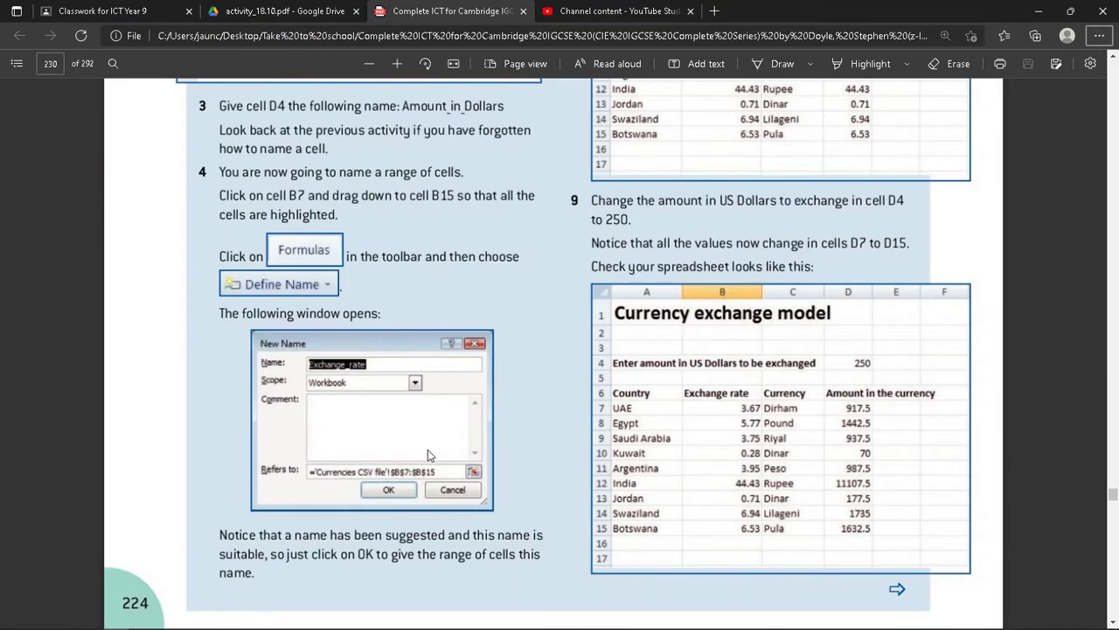
scroll(428, 454, "up", 7)
scroll(742, 198, "down", 1)
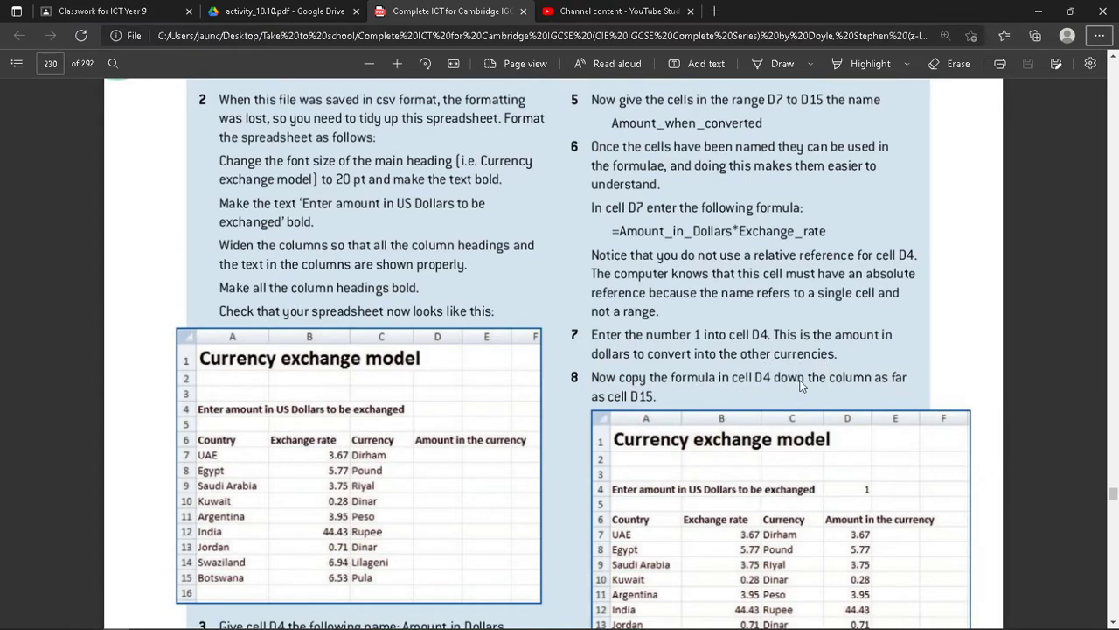
- Try to copy the formula in D7 down to D15 as textbook instruction 8 requires, and undo the fill
scroll(801, 386, "down", 1)
scroll(816, 318, "down", 1)
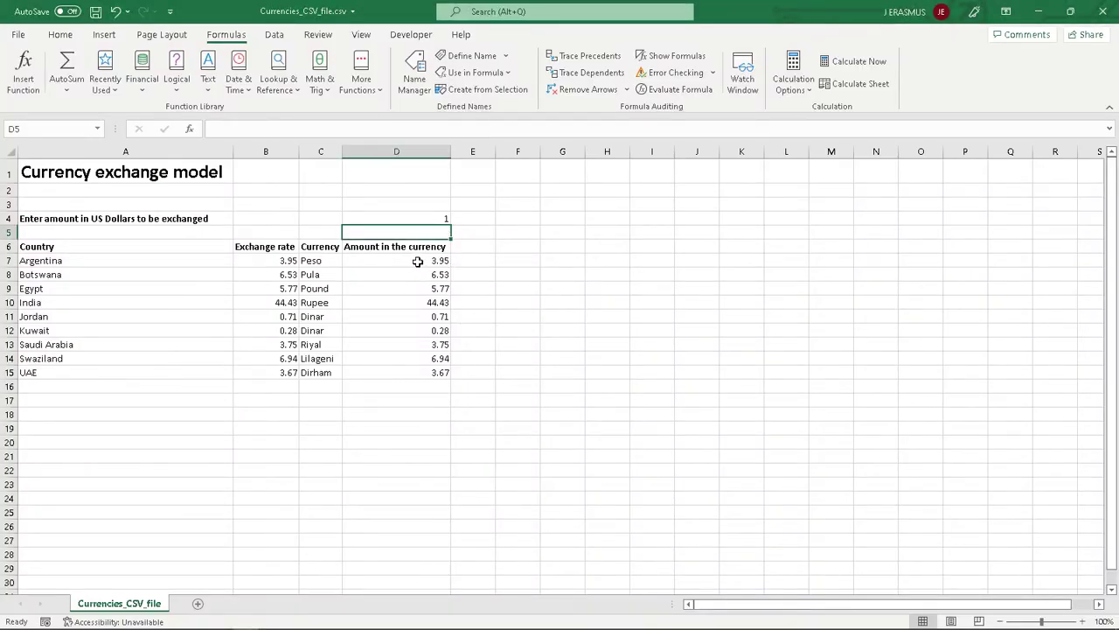
left_click(418, 261)
key("ctrl+shift+Down")
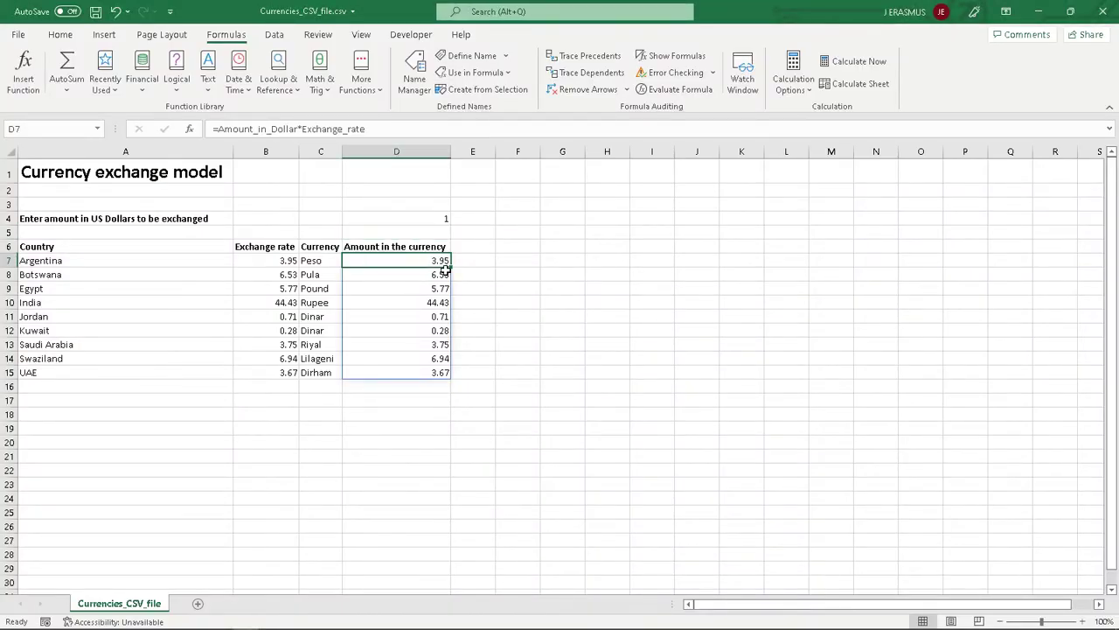
left_click_drag(451, 266, 461, 389)
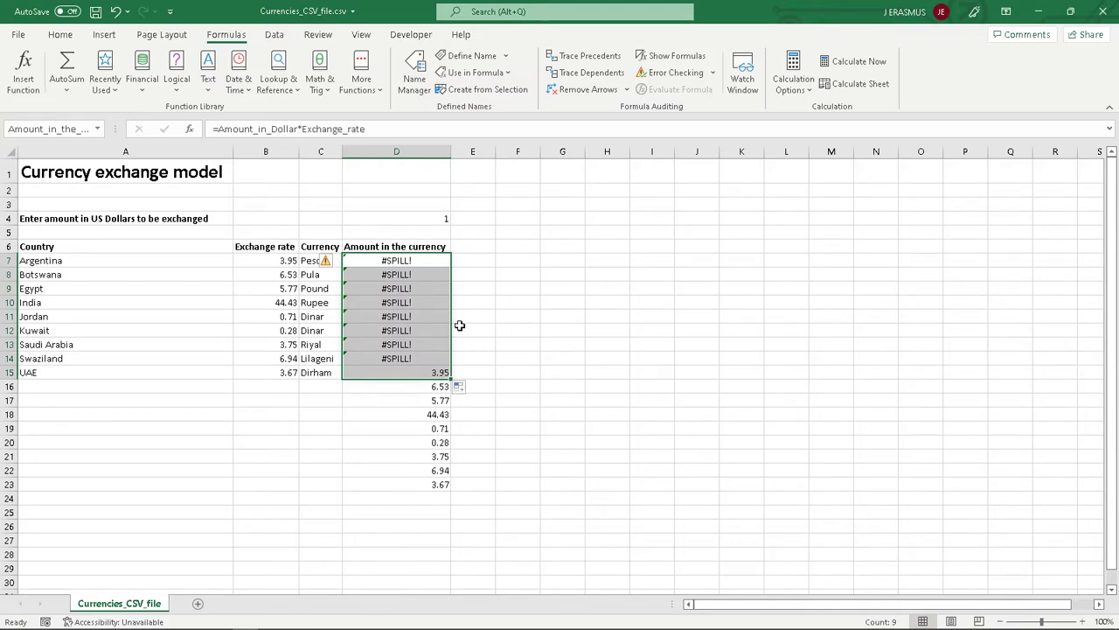
key("ctrl+z")
left_click(500, 306)
left_click_drag(417, 259, 417, 380)
left_click(542, 331)
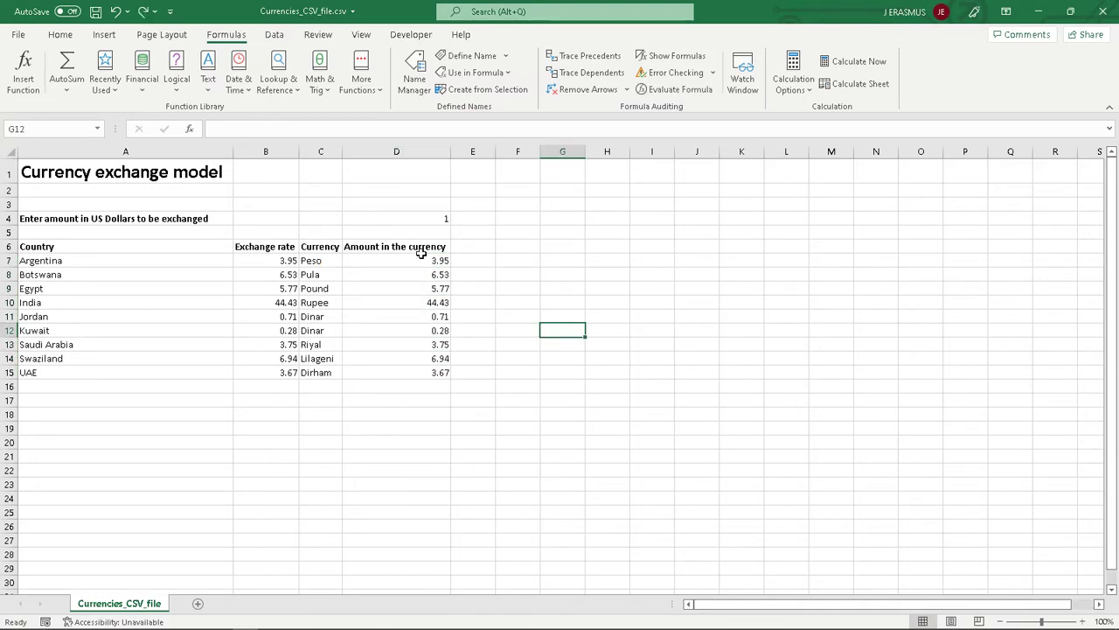
- Retry filling the D7 formula down through D15, and undo that second attempt
left_click_drag(420, 260, 429, 373)
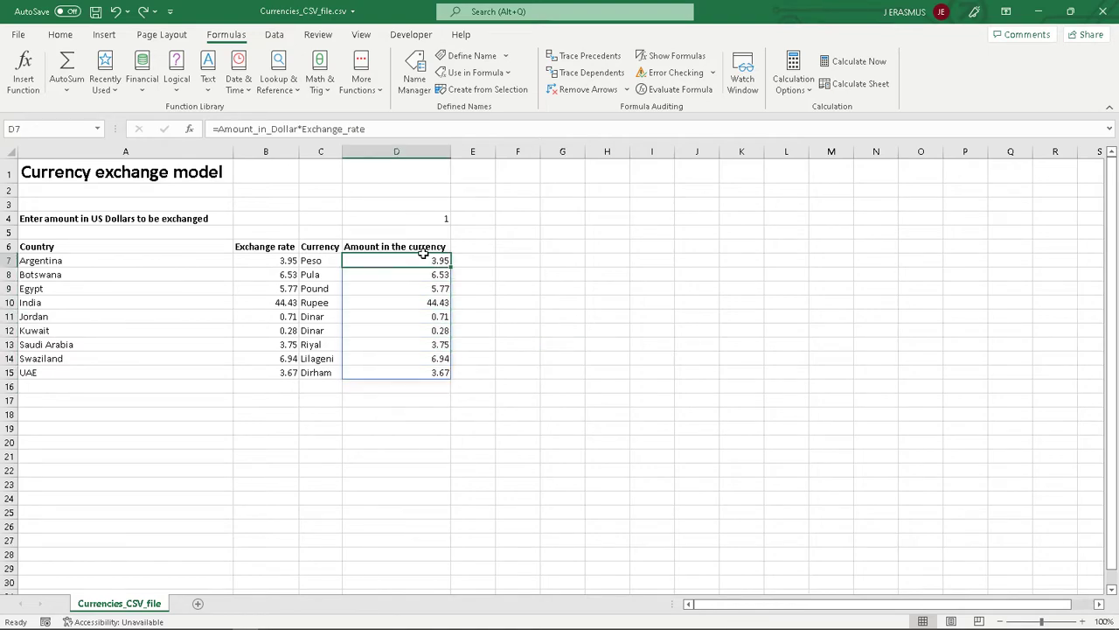
left_click_drag(451, 266, 456, 380)
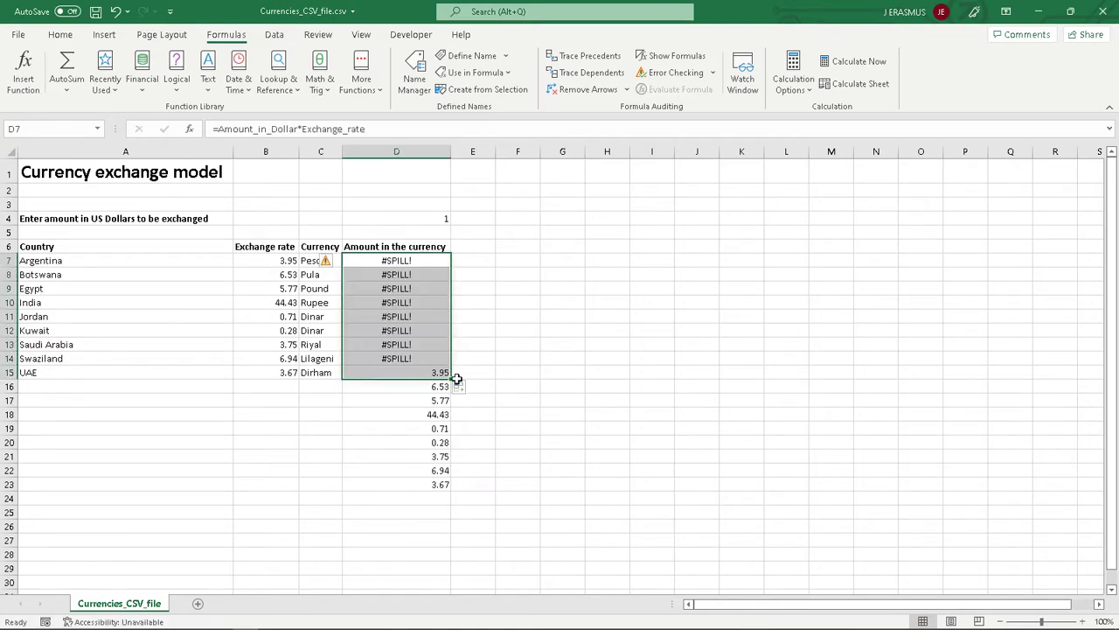
left_click(535, 317)
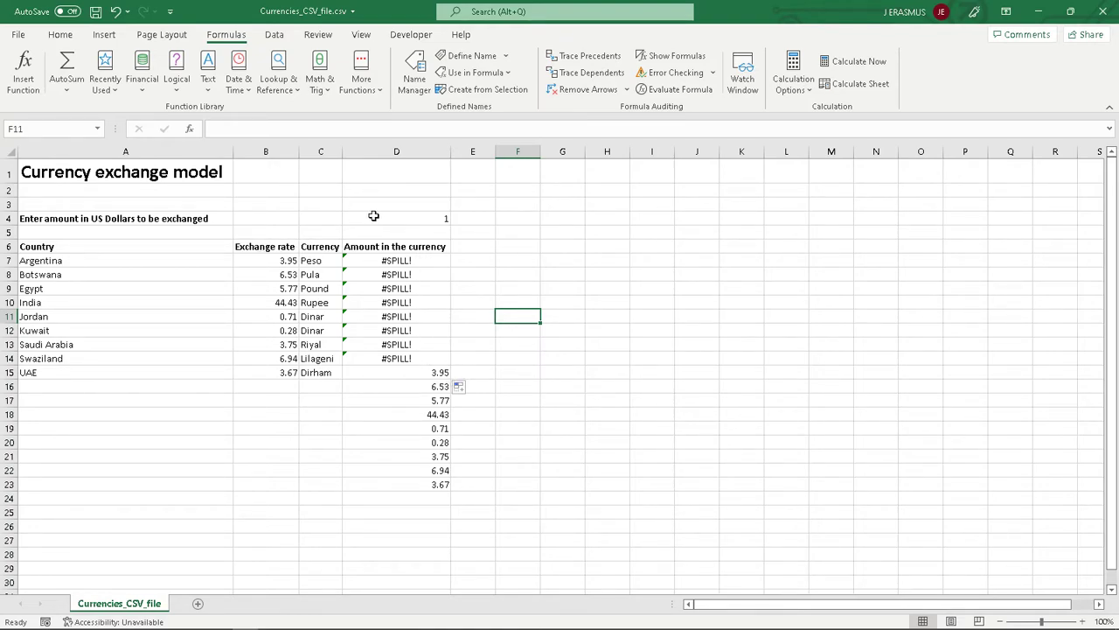
left_click_drag(413, 369, 421, 485)
left_click_drag(433, 366, 431, 265)
left_click(544, 361)
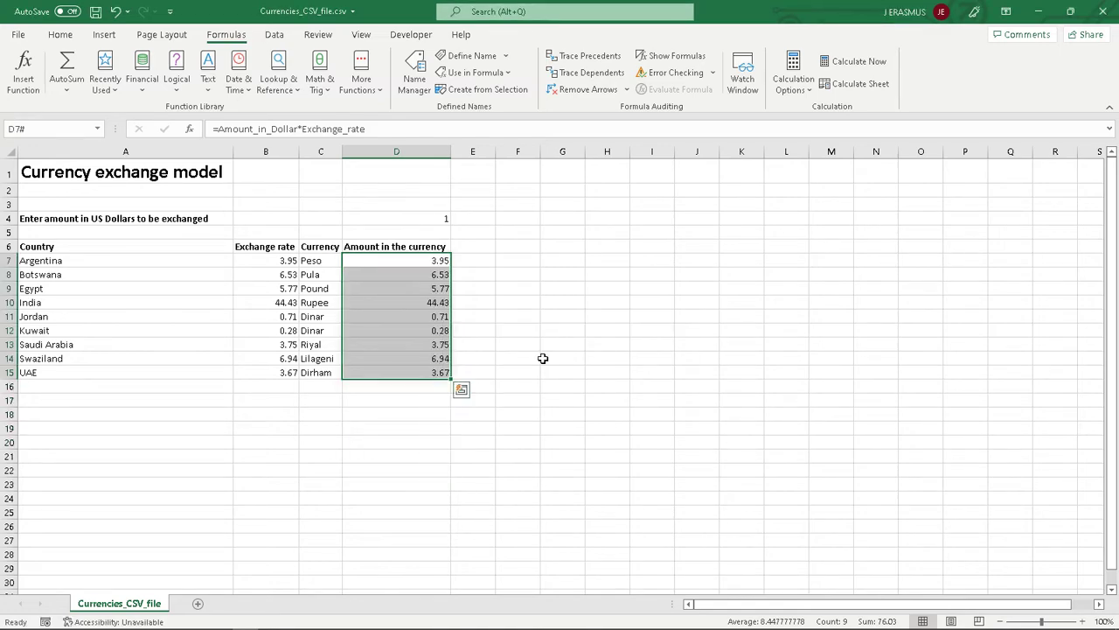
- Enter 2 in cell D4 as a test amount in US Dollars
left_click(621, 329)
left_click(431, 217)
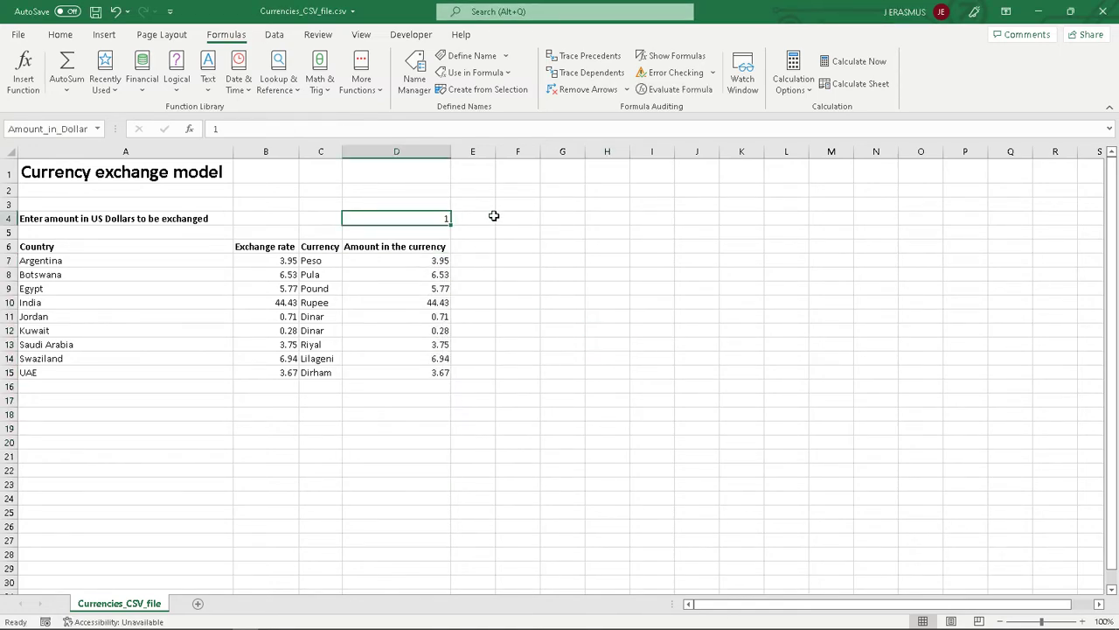
type("2")
key("ctrl+Return")
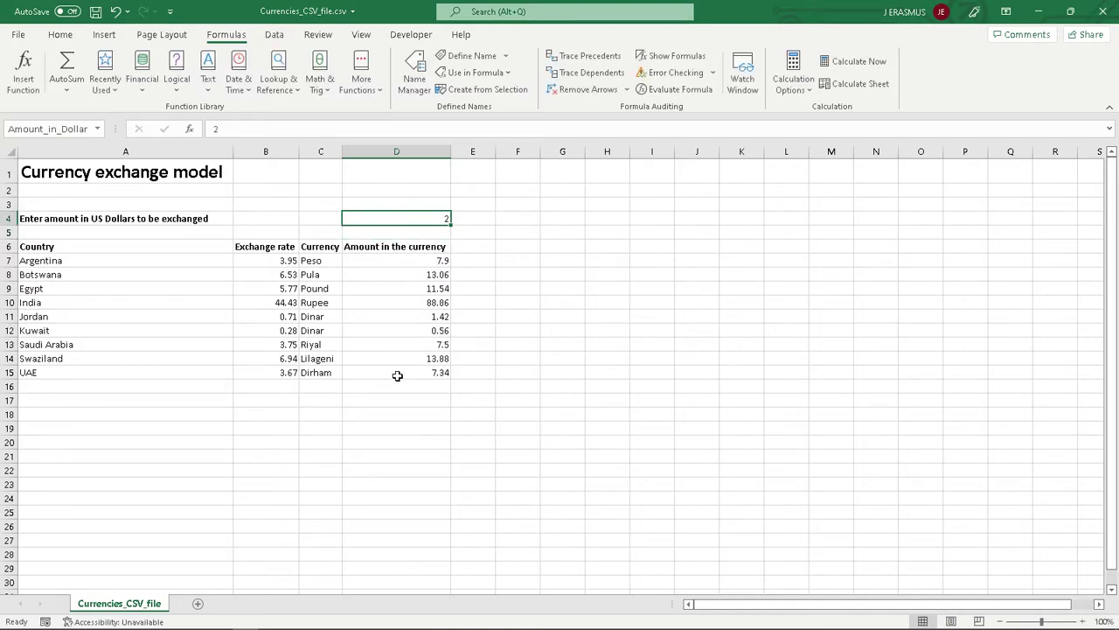
- Set the amount in cell D4 to 1 and compare the converted amounts with the textbook's example for instruction 8
key("alt+Tab")
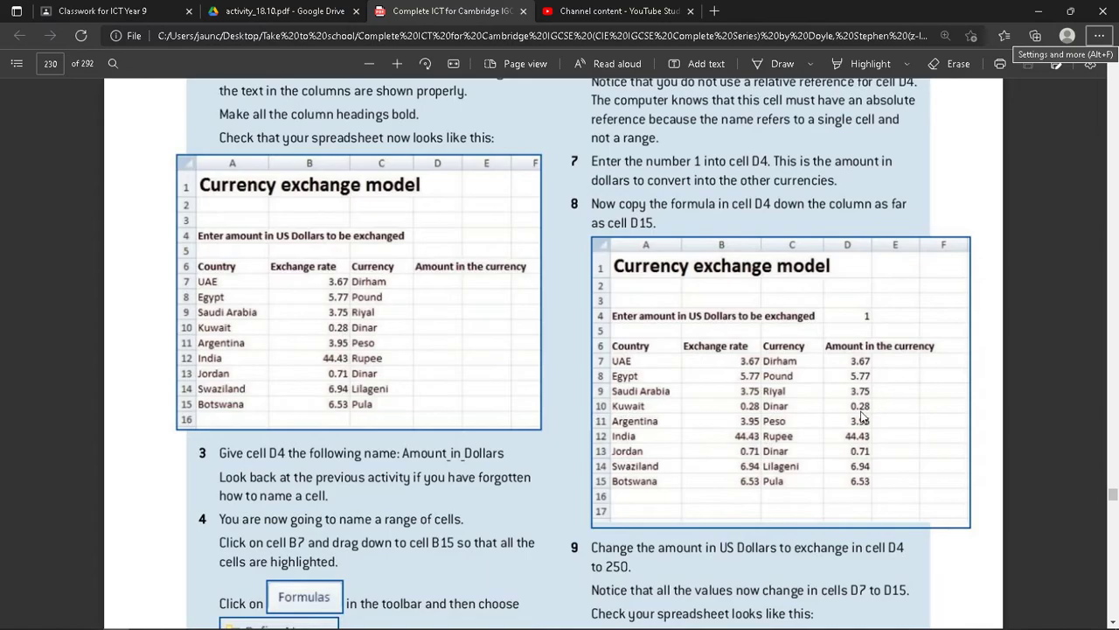
key("alt+Tab")
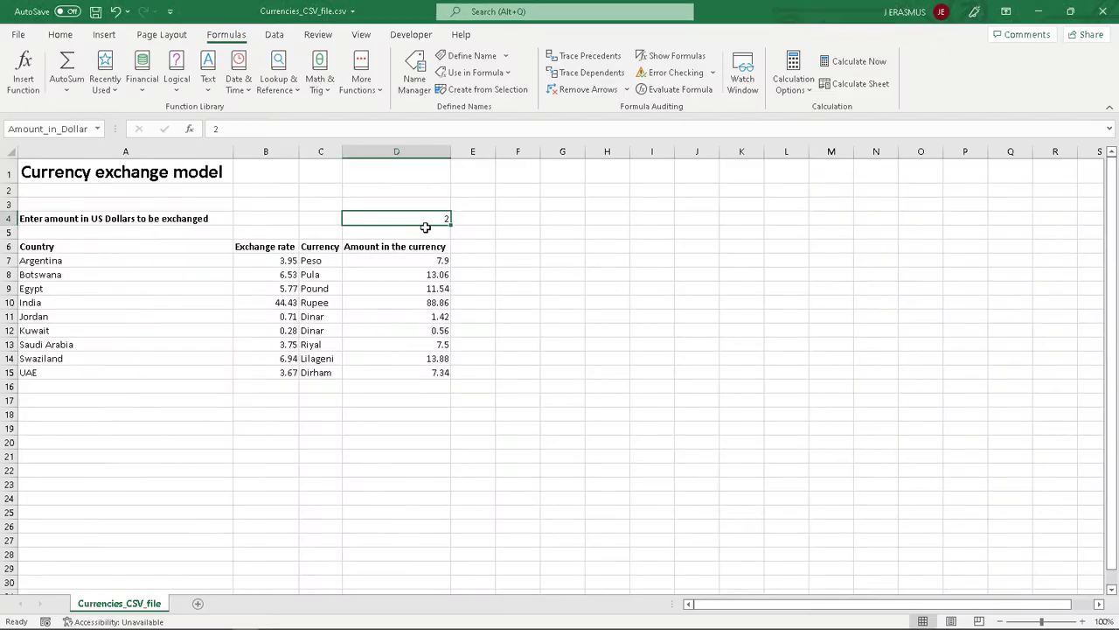
type("1")
key("Return")
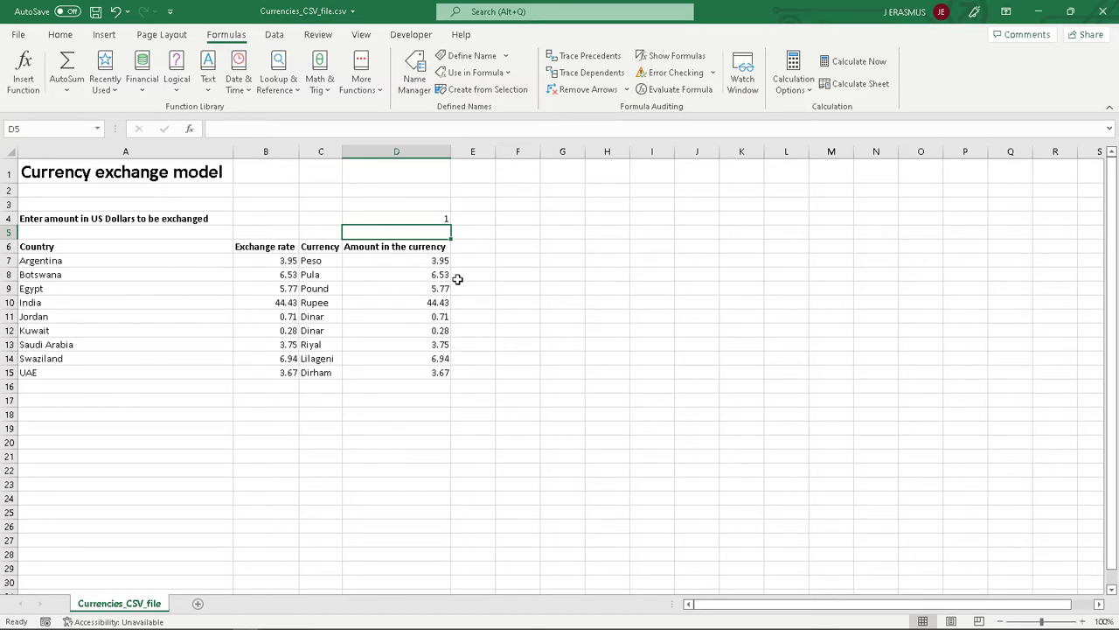
key("alt+Tab")
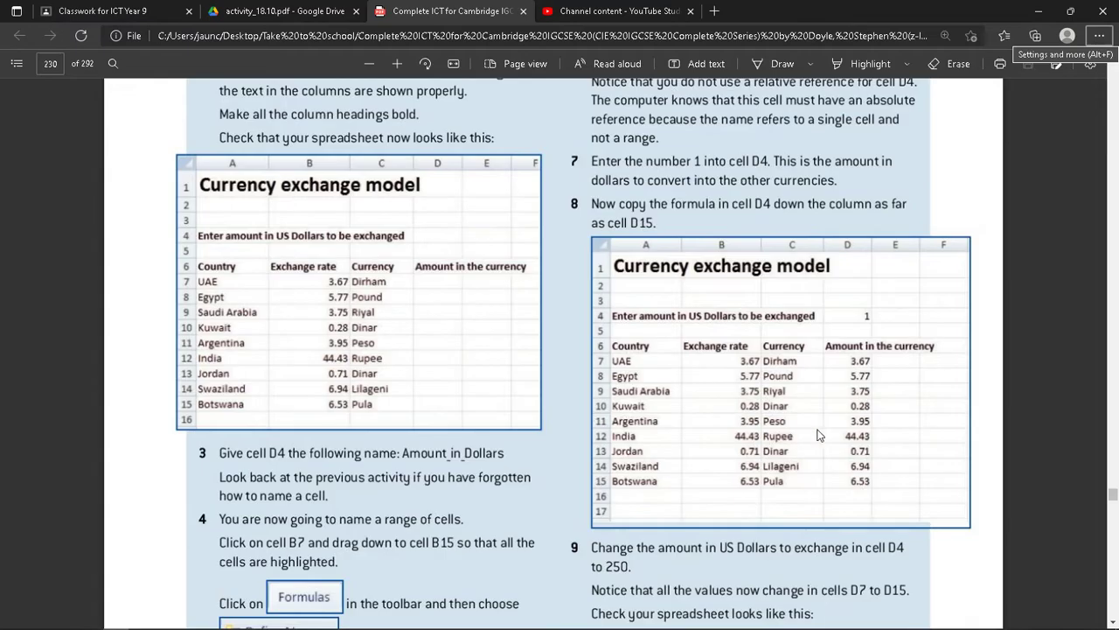
key("alt+Tab")
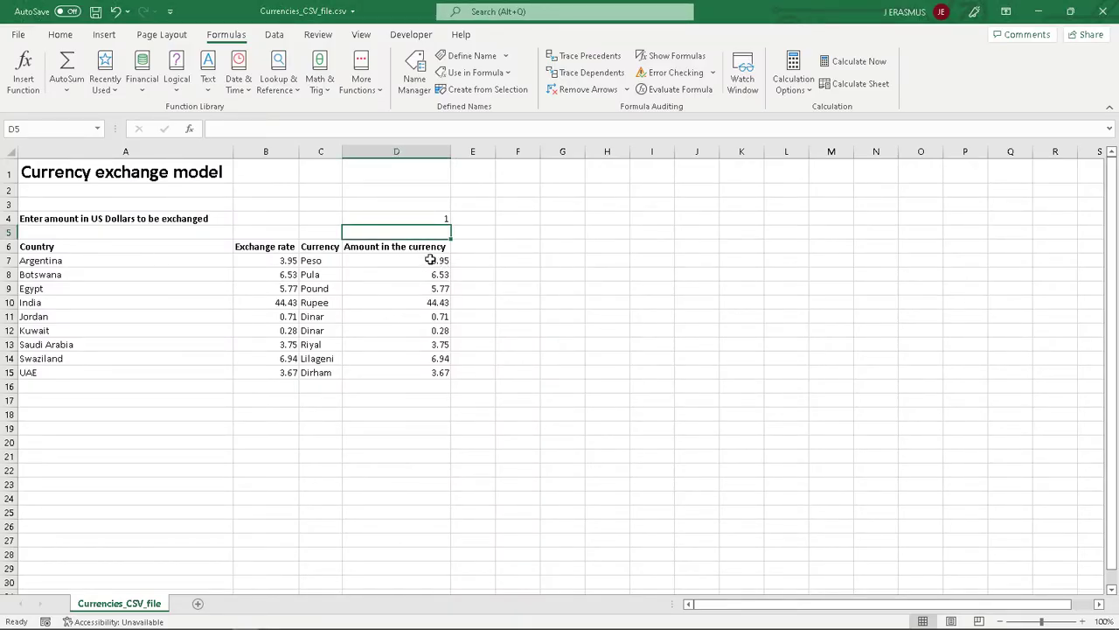
- Set the US Dollar amount in cell D4 to 250 following textbook instruction 9, and check the converted amounts against the book's example
key("alt+Tab")
scroll(688, 359, "down", 2)
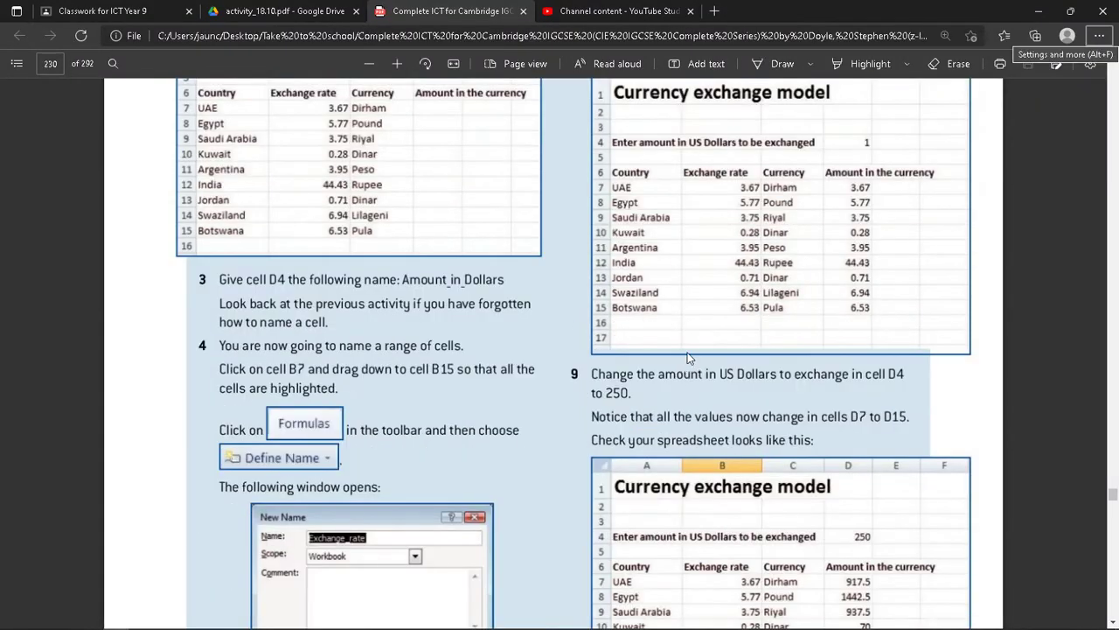
scroll(689, 358, "down", 1)
key("alt+Tab")
left_click(408, 218)
type("2850")
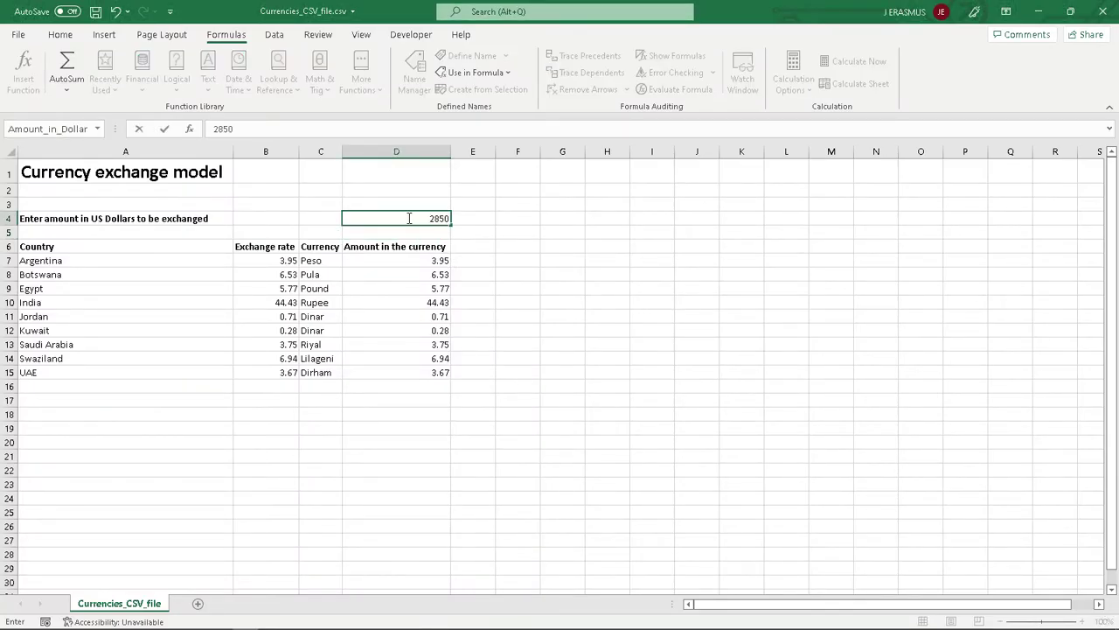
type("50")
key("Return")
key("alt+Tab")
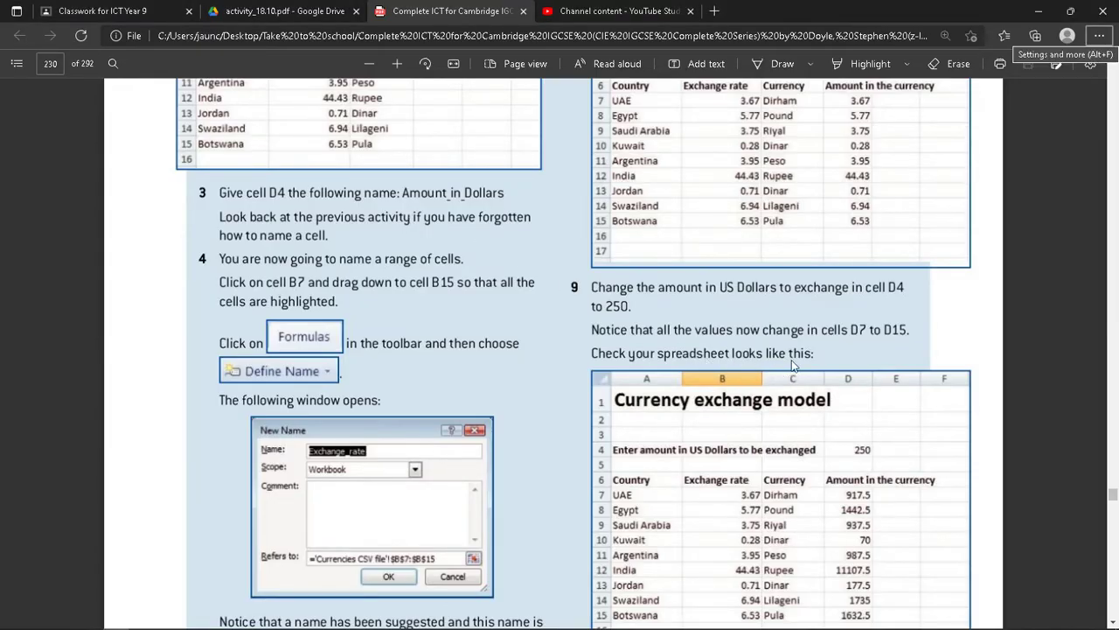
scroll(767, 362, "down", 2)
key("alt+Tab")
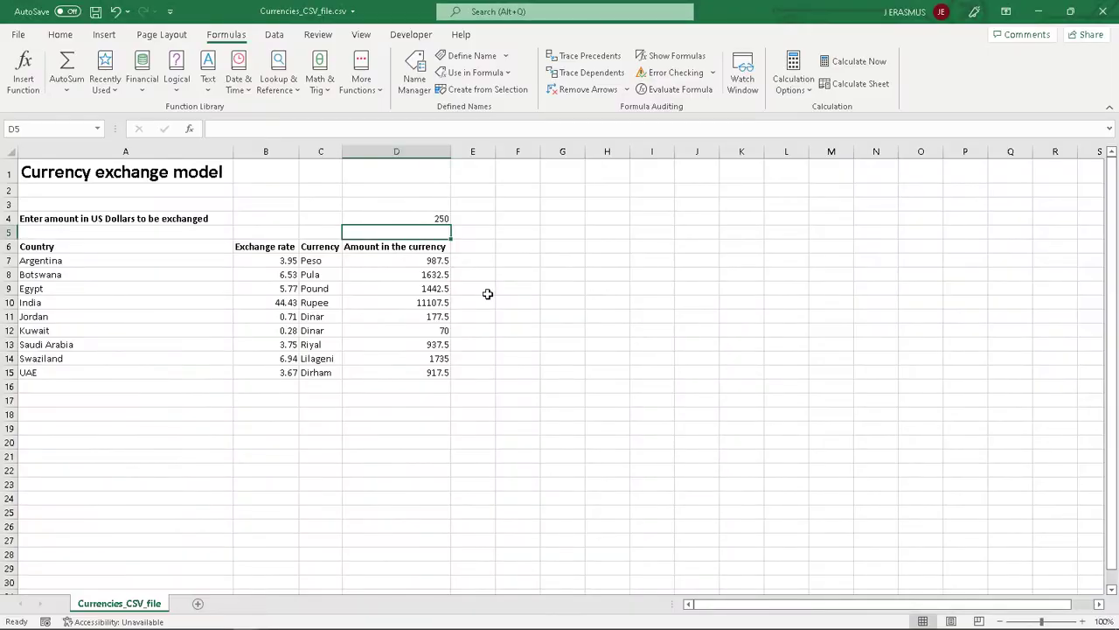
- Read textbook instruction 10 and try to sort the data in A7:D15 in ascending order by country
key("alt+Tab")
scroll(879, 383, "down", 5)
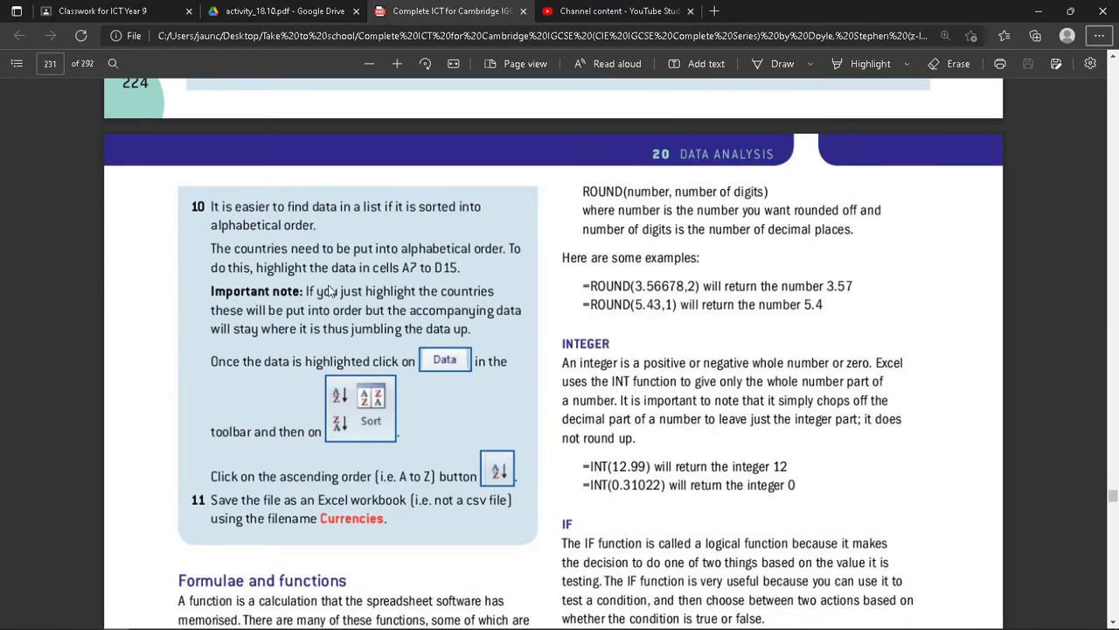
key("alt+Tab")
left_click(569, 358)
left_click_drag(55, 260, 415, 375)
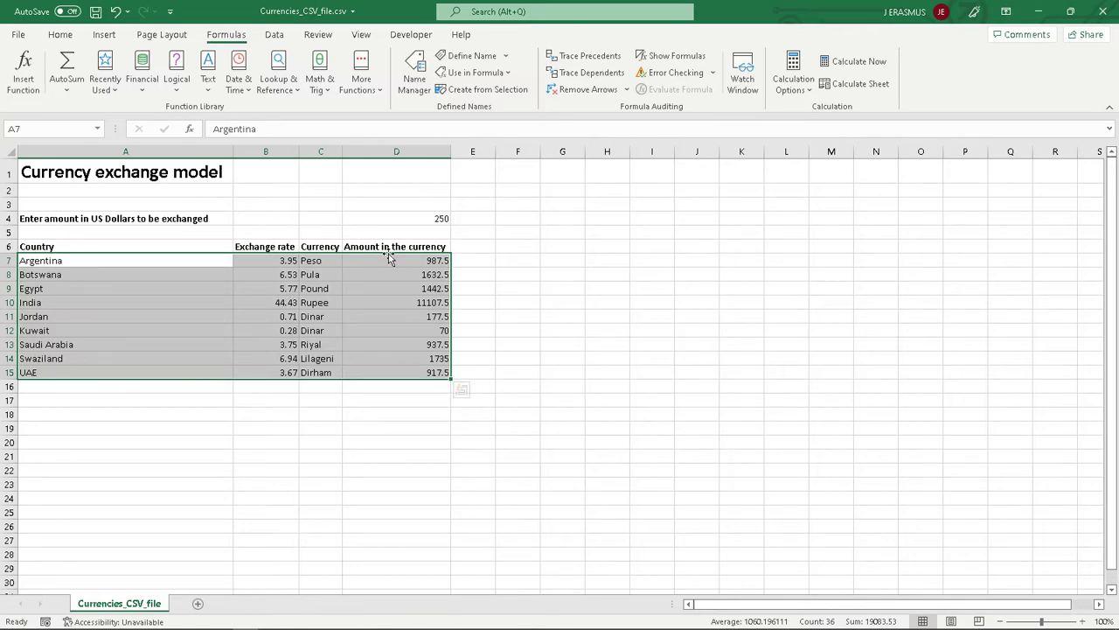
left_click(268, 38)
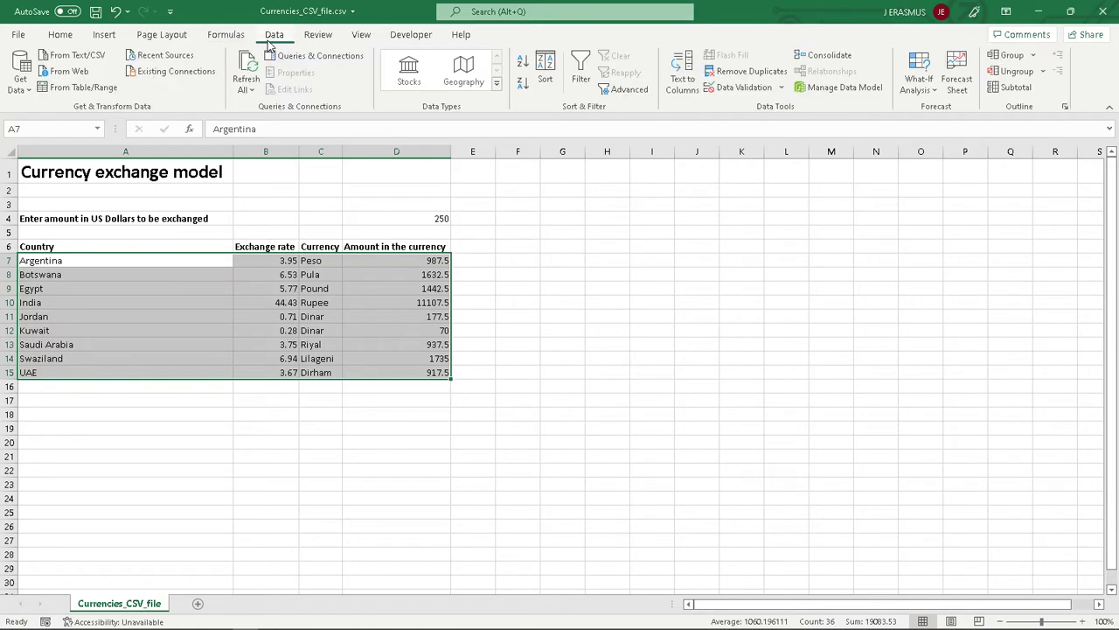
left_click(525, 66)
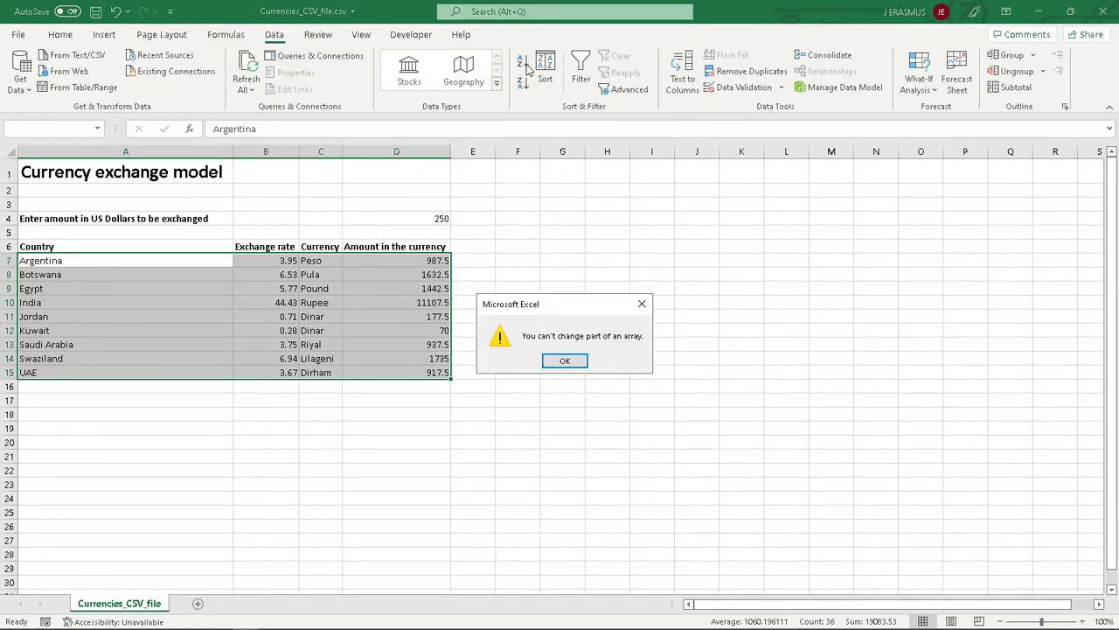
left_click(565, 362)
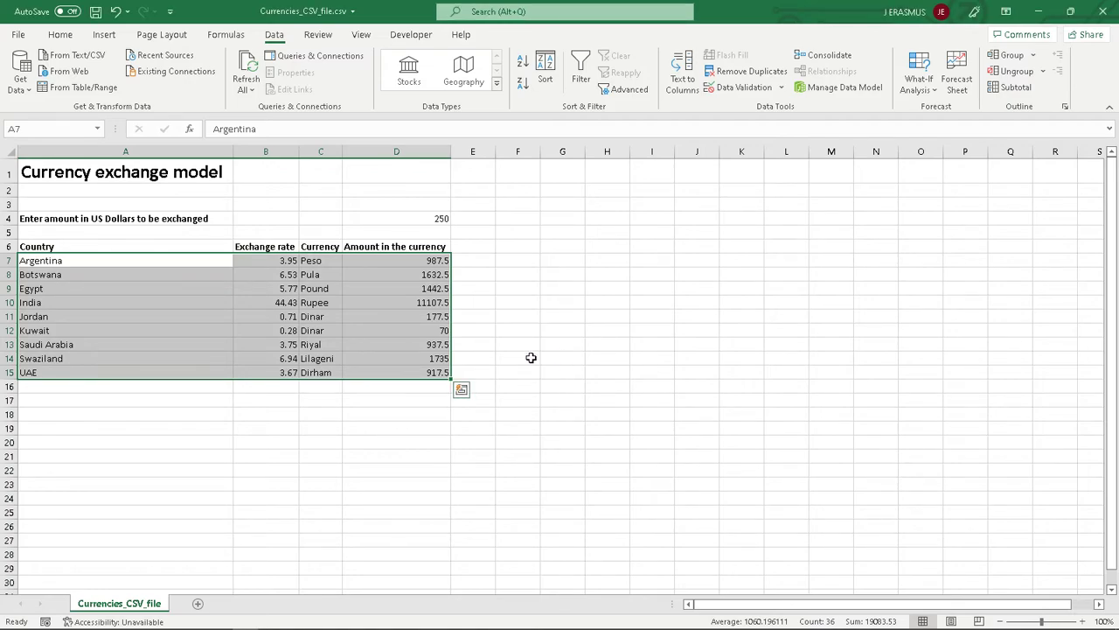
left_click(461, 391)
left_click(745, 313)
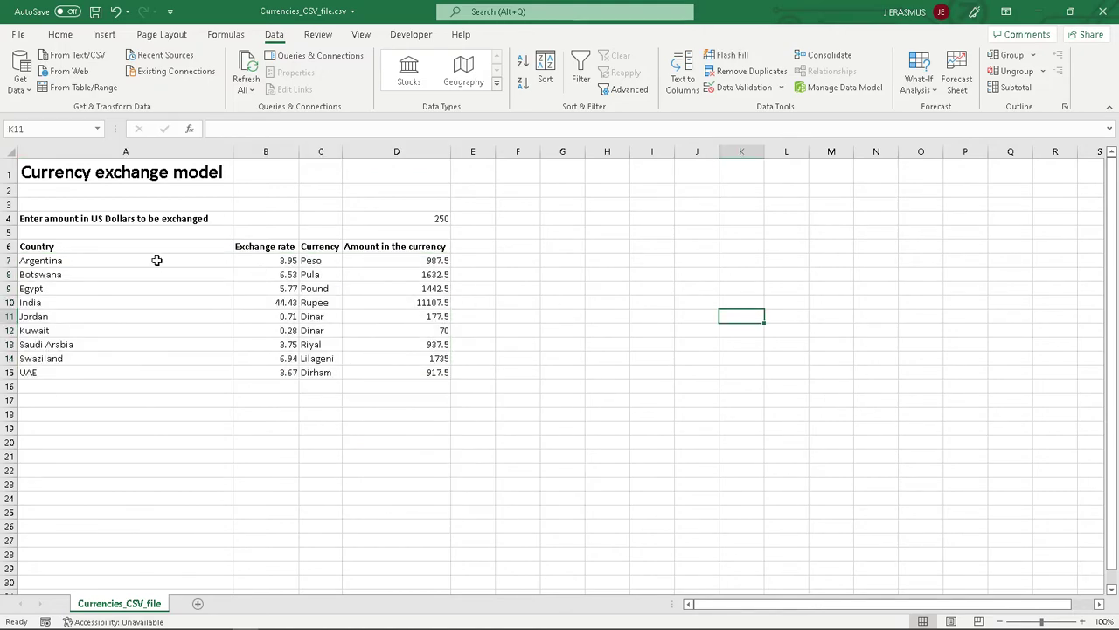
- Recheck the data range A7:D15 and inspect the formulas behind the converted amounts in column D
left_click_drag(64, 260, 376, 373)
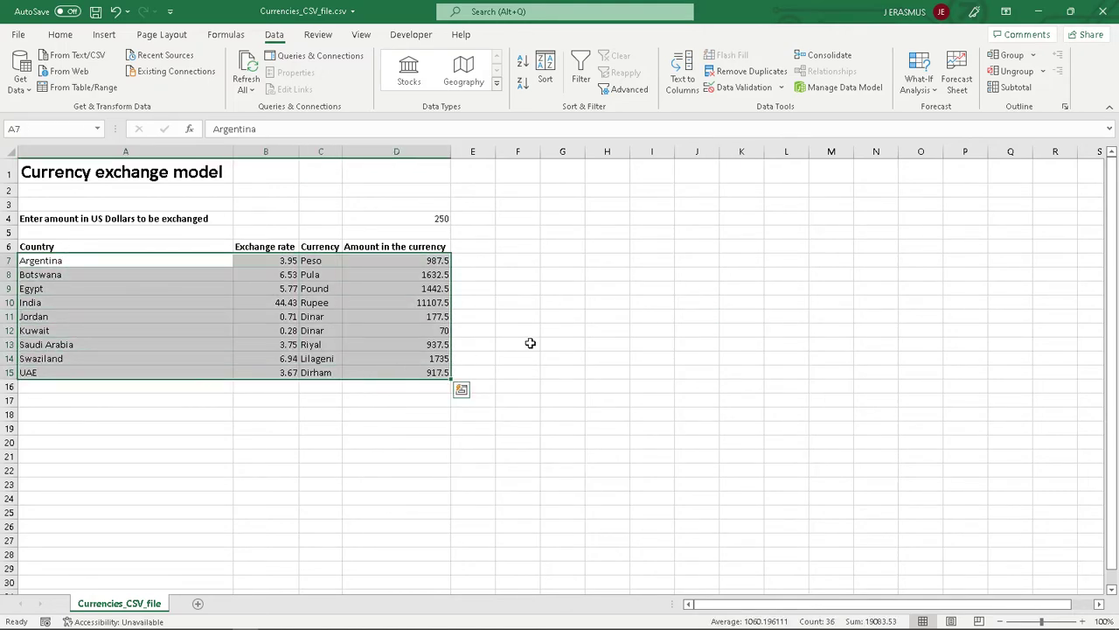
left_click(530, 342)
key("alt+Tab")
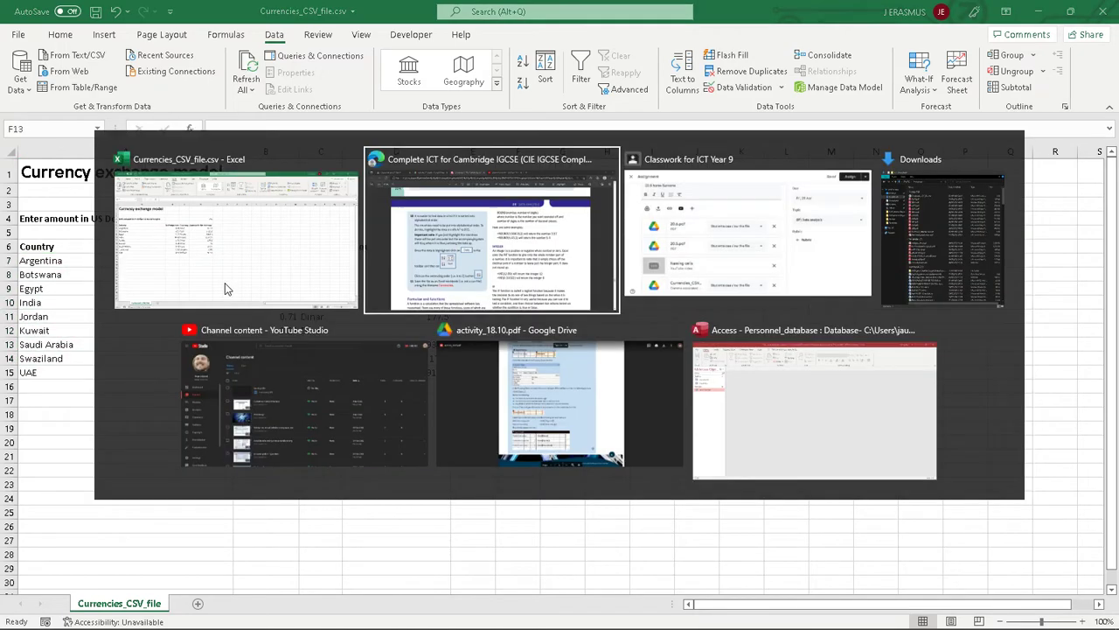
key("alt+Tab")
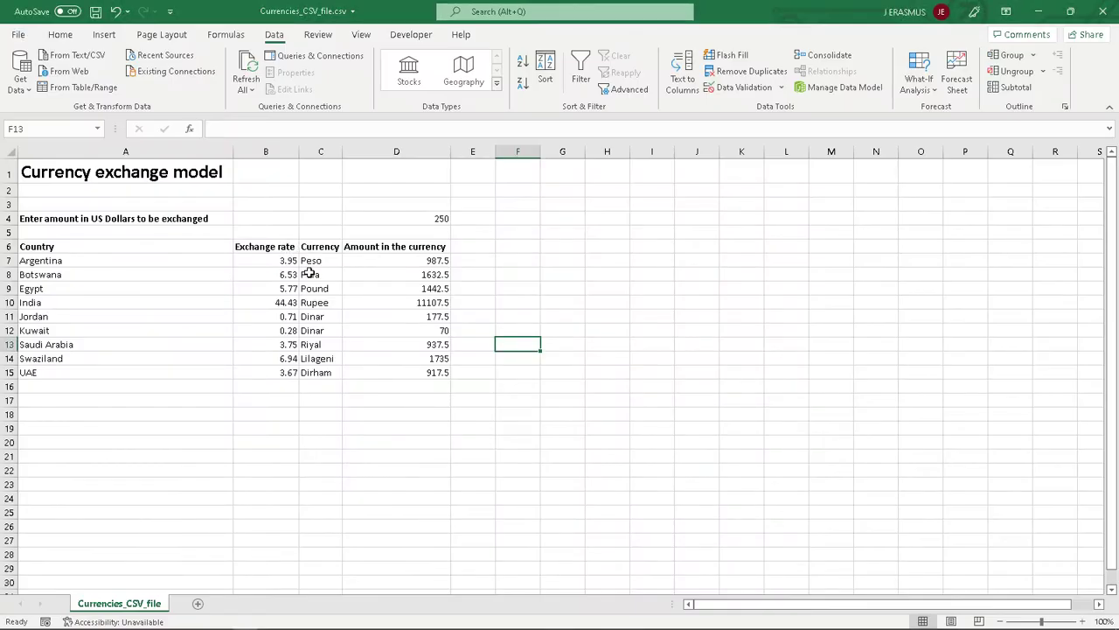
left_click(293, 261)
left_click_drag(373, 263, 374, 274)
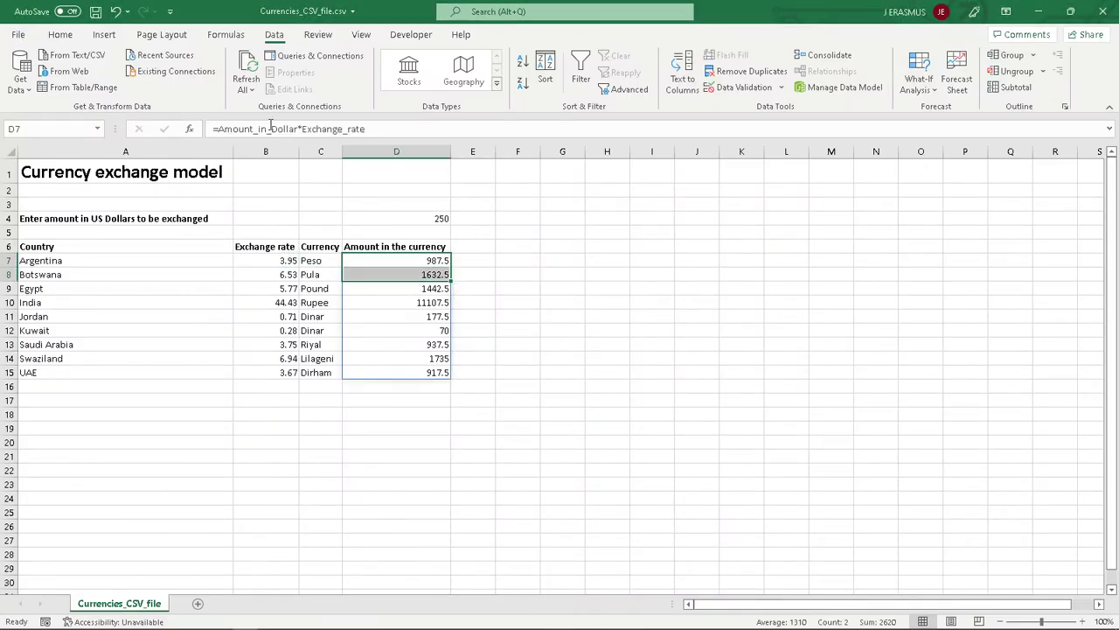
key("Down")
key("Down")
key("Down")
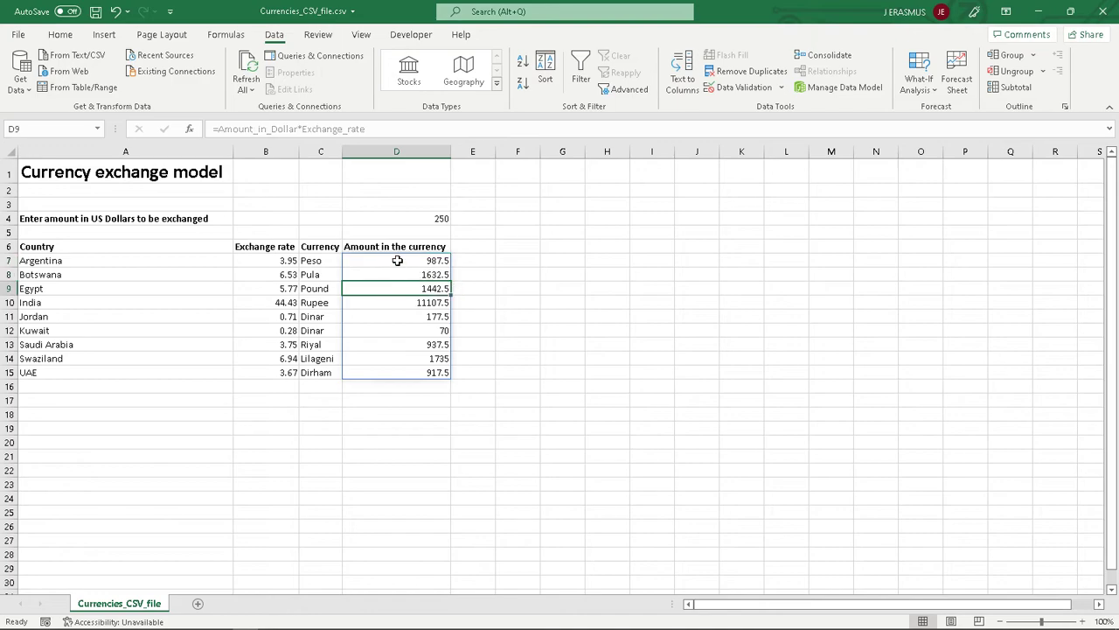
left_click(385, 359)
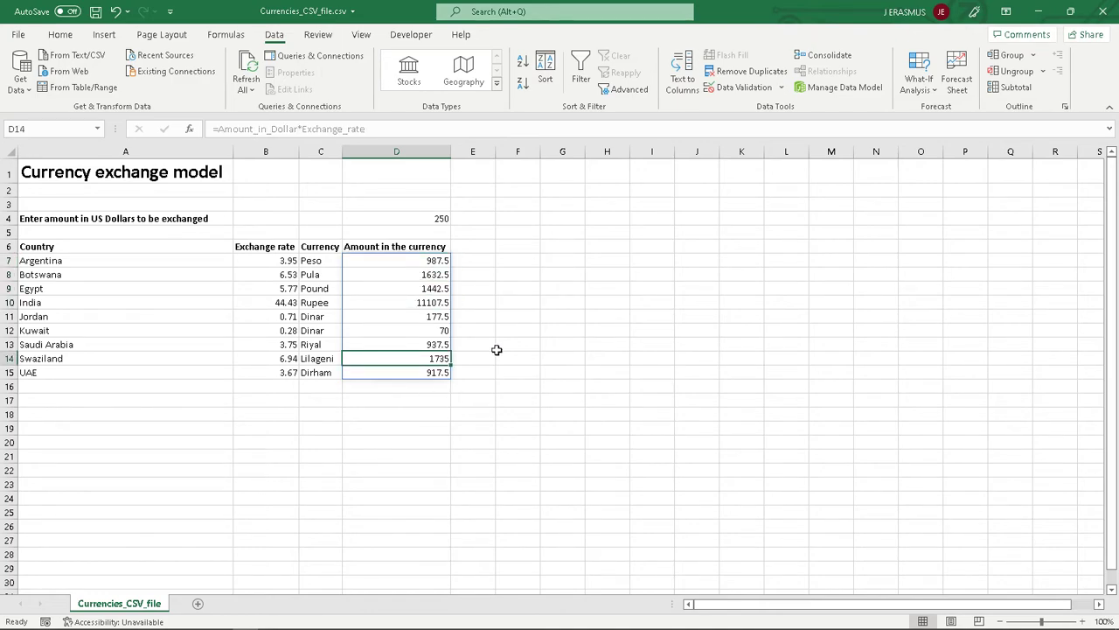
- Reread textbook instructions 10 and 11 on sorting the countries and saving the file as an Excel workbook
key("alt+Tab")
left_click(395, 283)
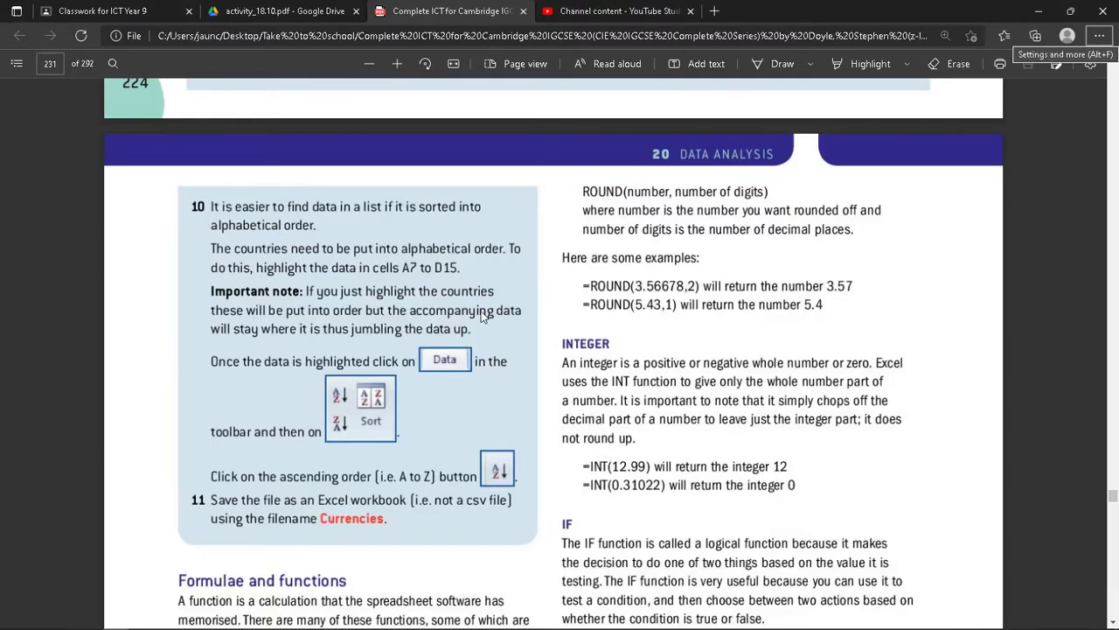
key("alt+Tab")
left_click(703, 305)
left_click(484, 437)
left_click(639, 357)
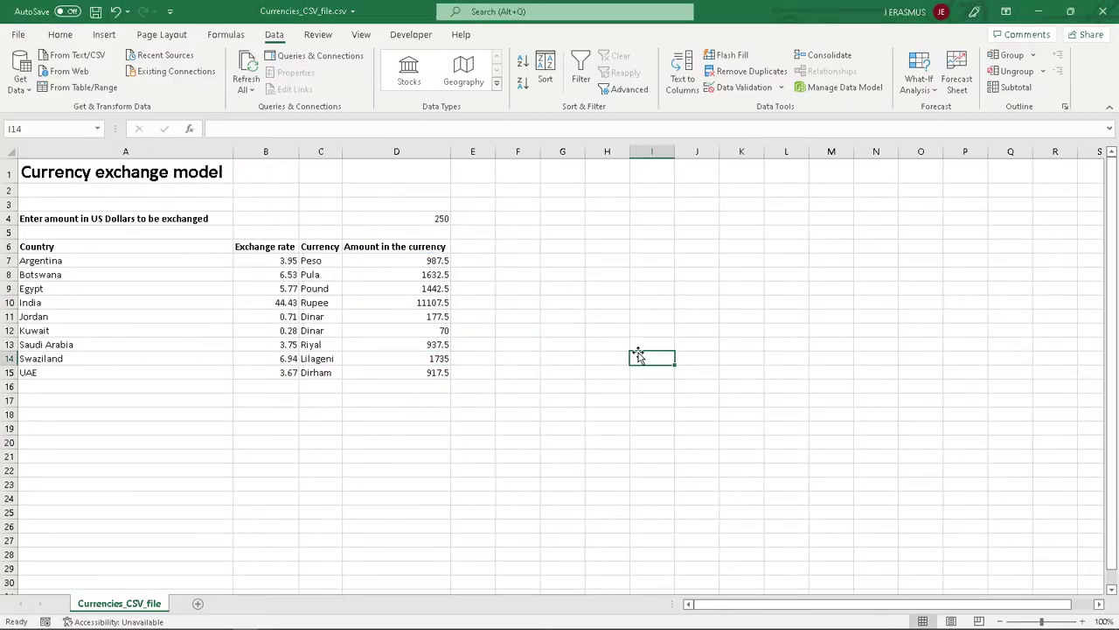
- Create a blank Word document and paste the screenshot of the worksheet's calculated values into it
key("alt+Tab")
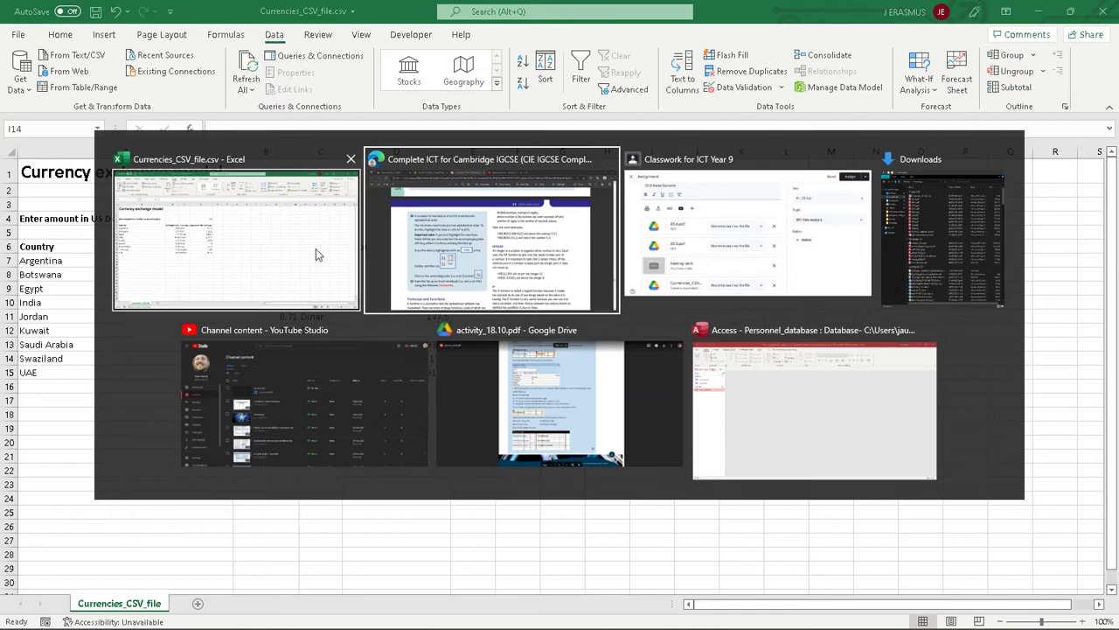
left_click(315, 249)
left_click(221, 620)
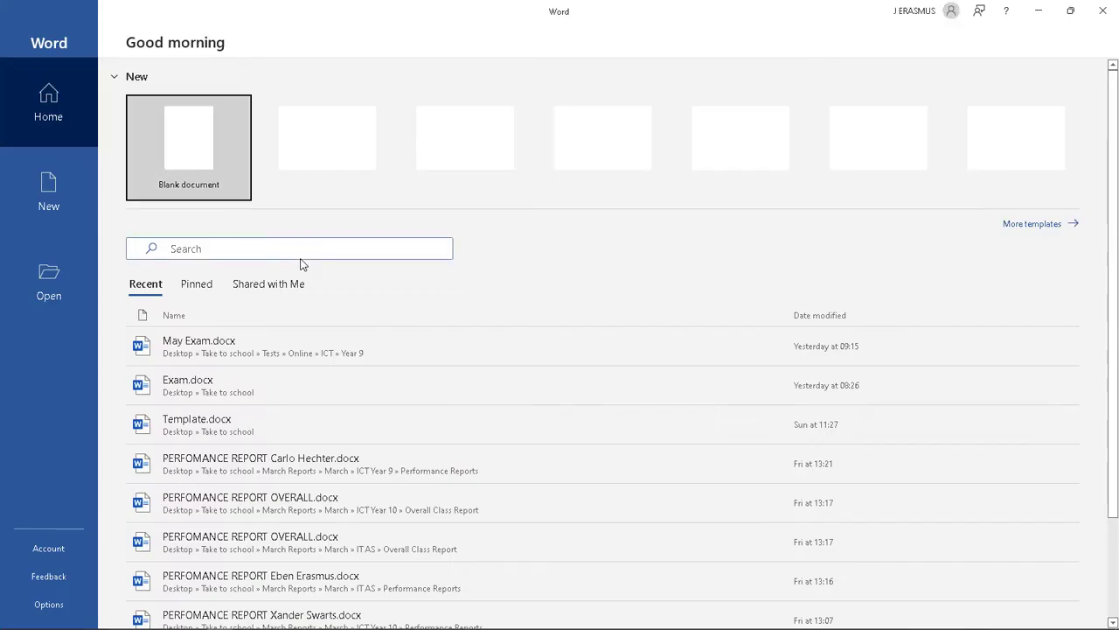
left_click(223, 199)
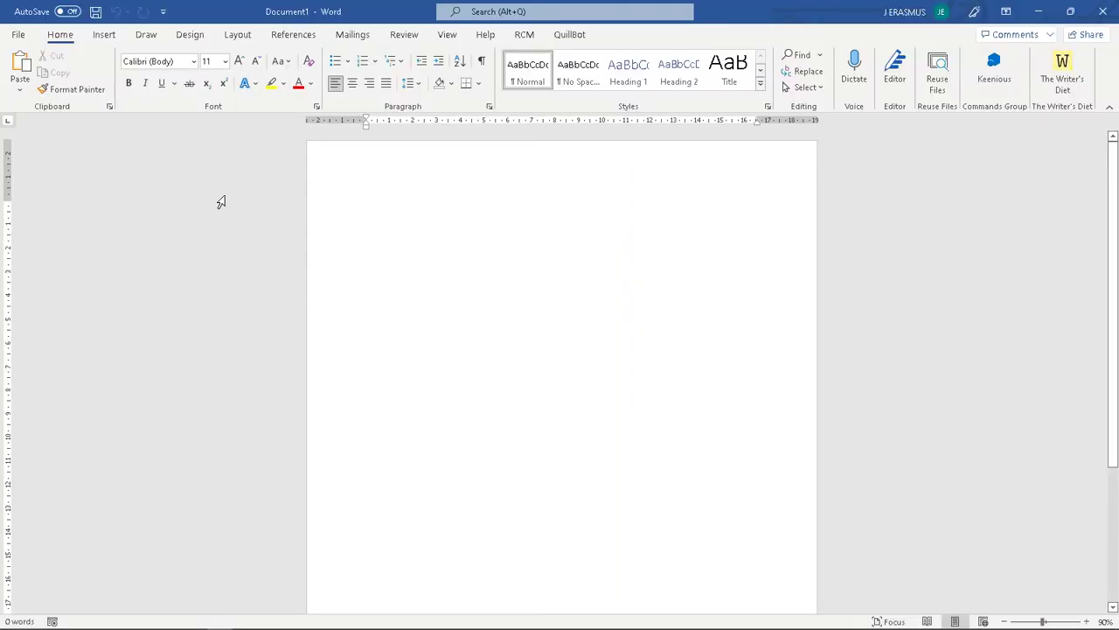
key("ctrl+v")
- Switch back to the Excel worksheet, display its formulas instead of values, and autofit columns A to D
key("alt+Tab")
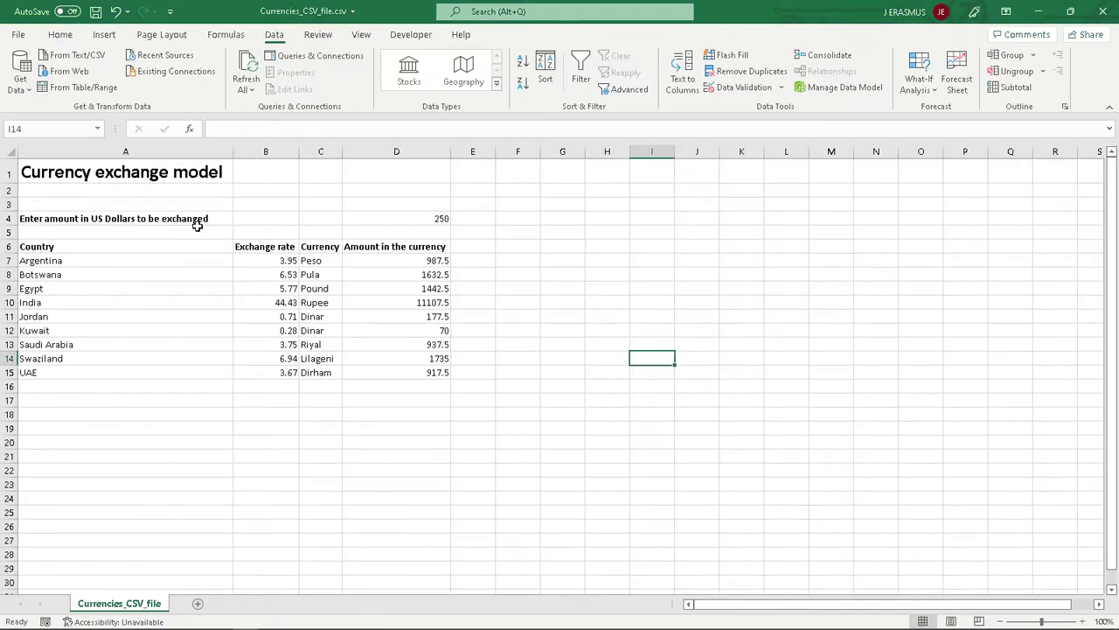
left_click(229, 36)
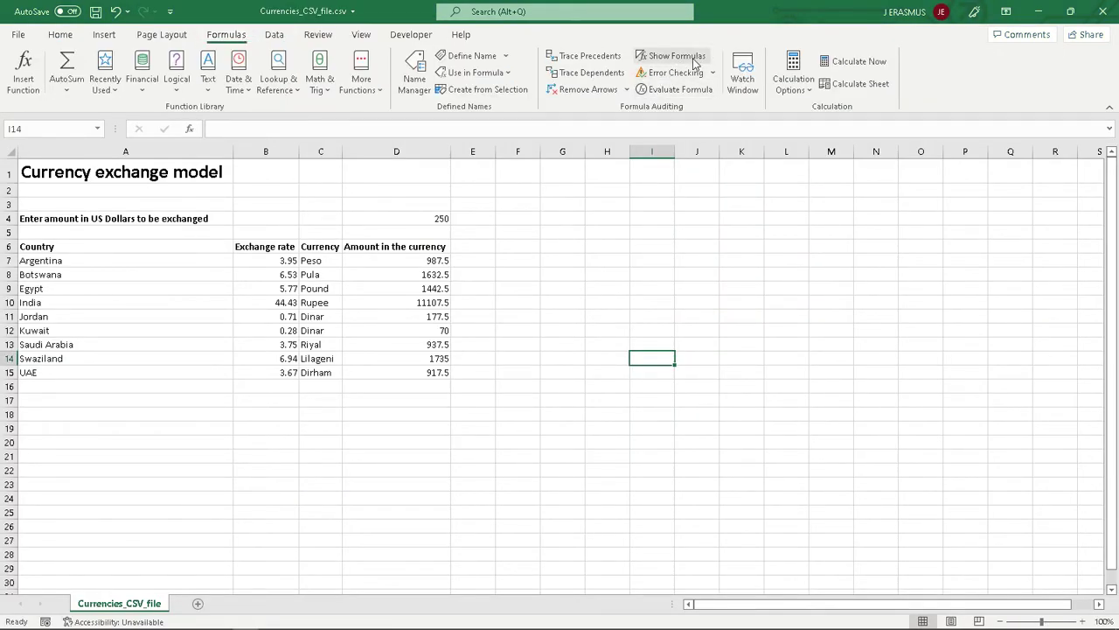
left_click(677, 56)
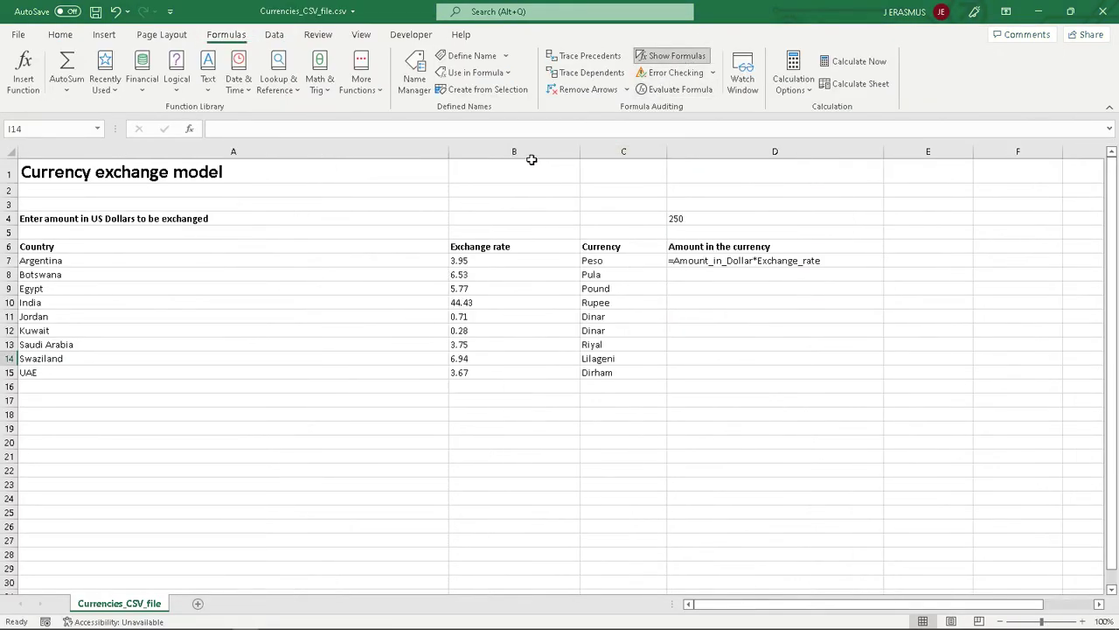
double_click(449, 151)
double_click(364, 151)
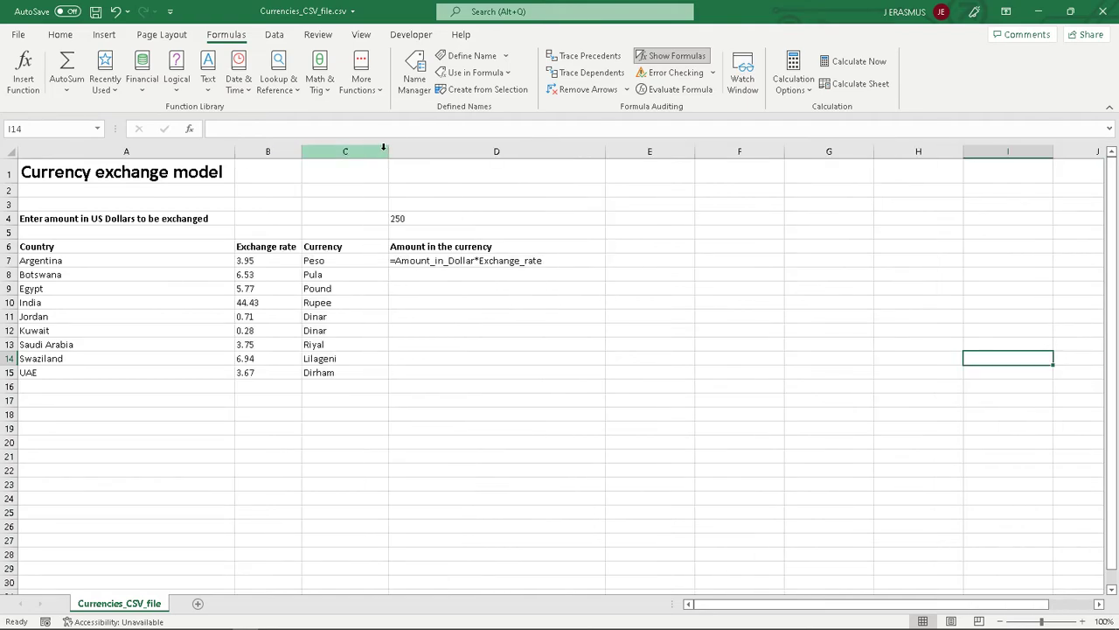
double_click(388, 152)
double_click(566, 147)
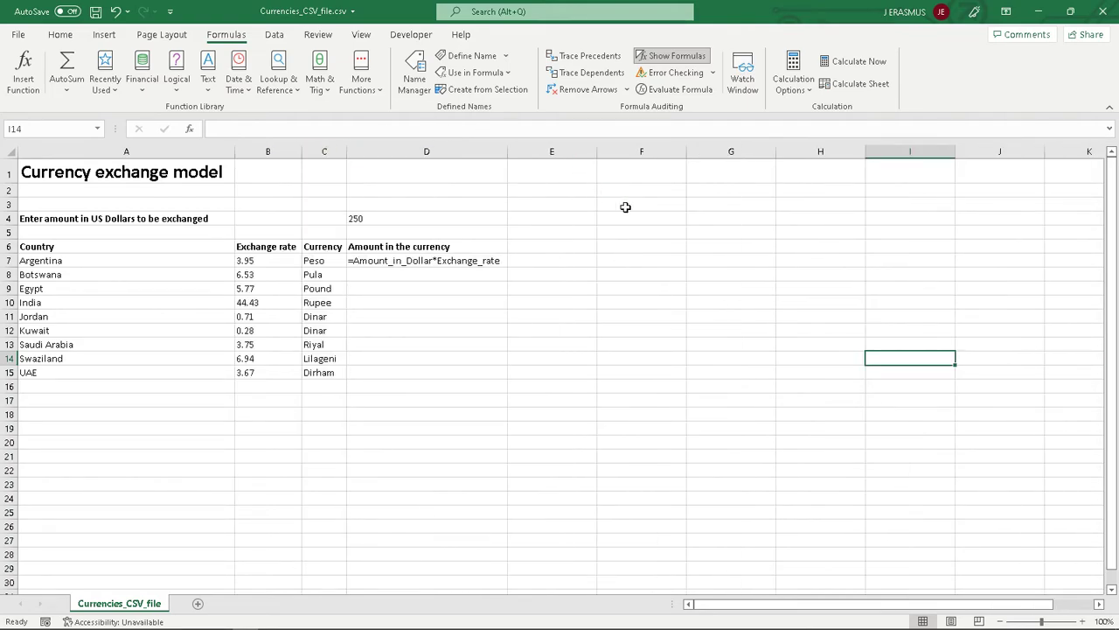
- Fill the formula =Amount_in_Dollar*Exchange_rate from D7 down to D15
left_click(462, 262)
left_click_drag(507, 266, 513, 386)
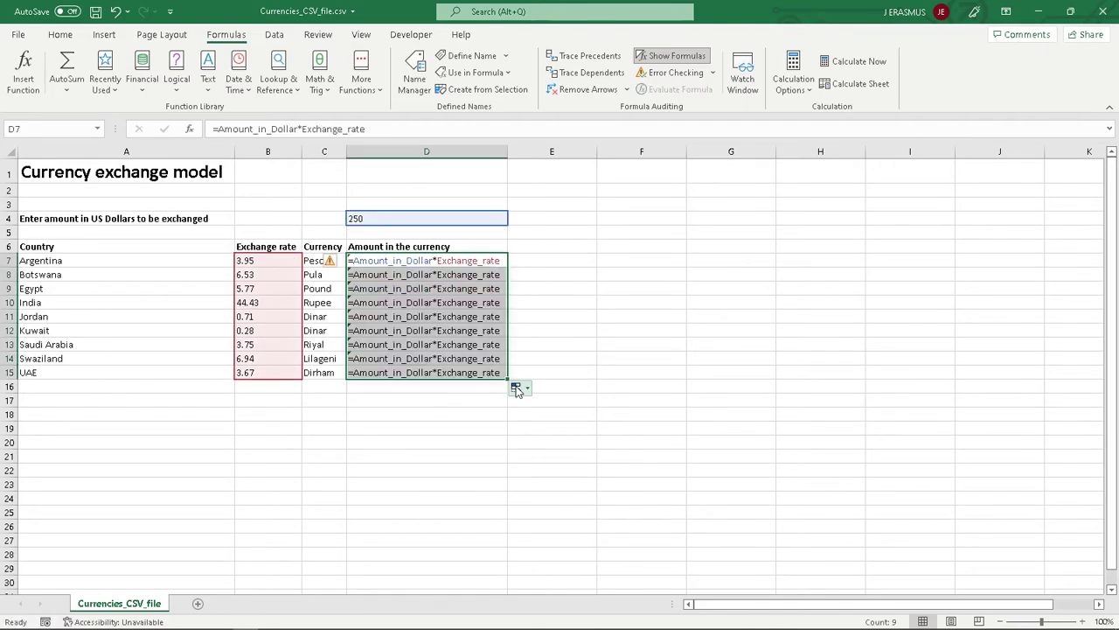
left_click(620, 348)
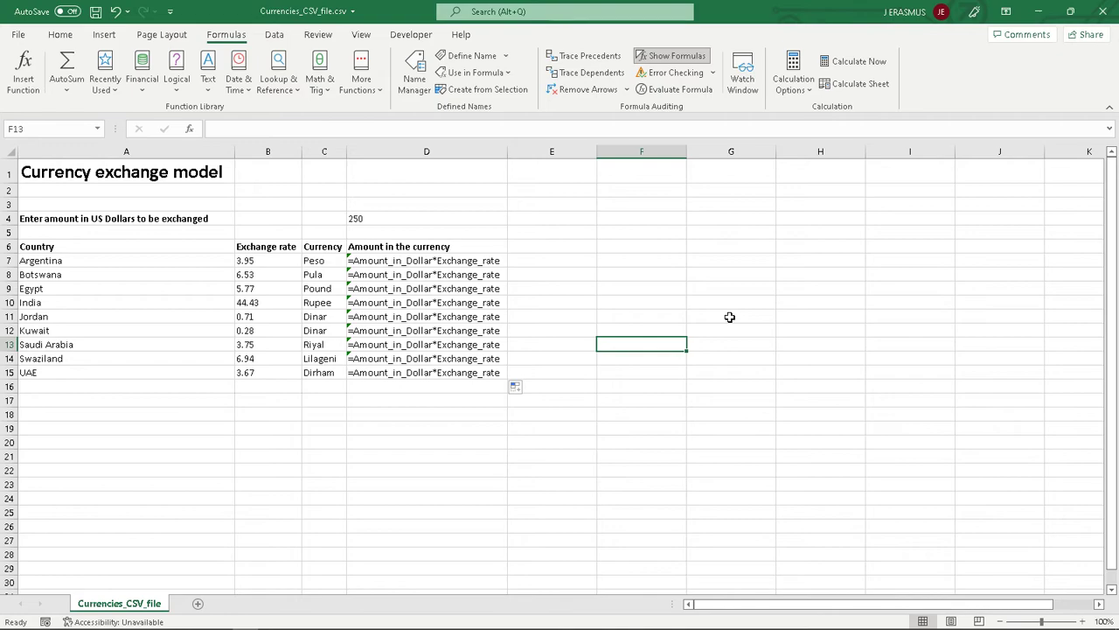
- Paste the formula-view screenshot below the first picture in Word and crop it to the Currency exchange model table
key("alt+Tab")
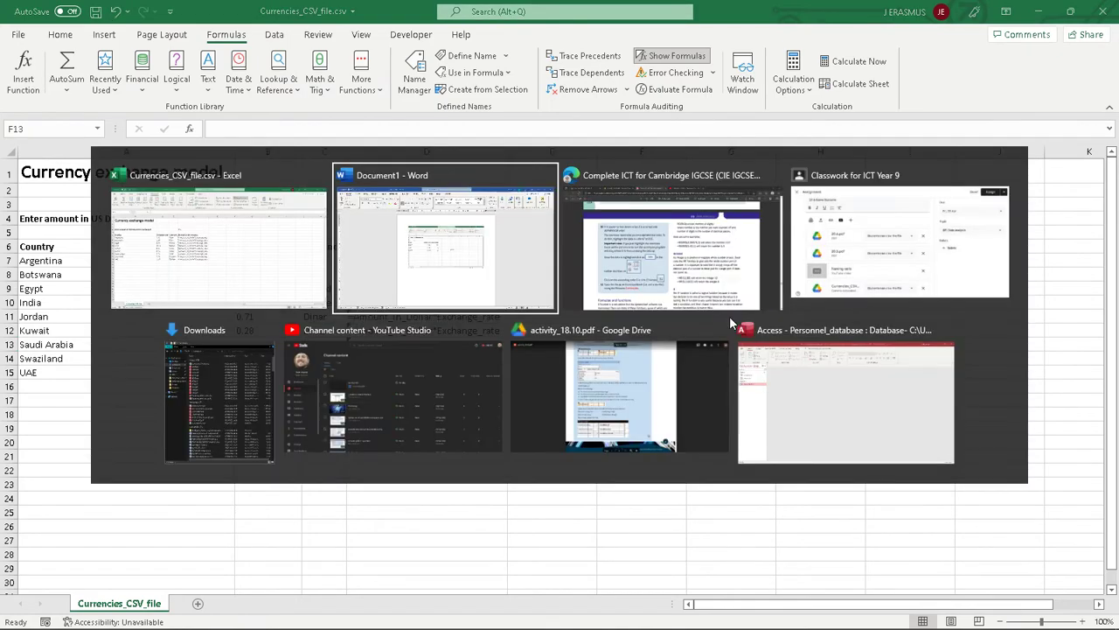
key("ctrl+v")
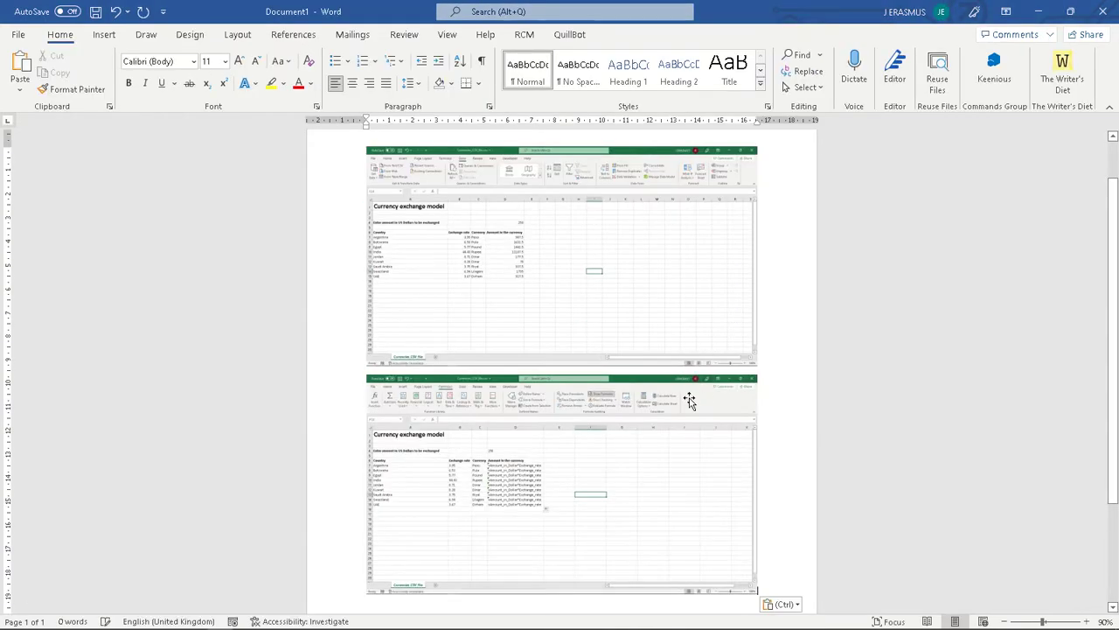
right_click(559, 470)
left_click(633, 534)
left_click_drag(749, 590, 550, 514)
left_click_drag(458, 374, 461, 427)
- Crop the values-view screenshot so only the Currency exchange model table remains
left_click(599, 282)
right_click(517, 238)
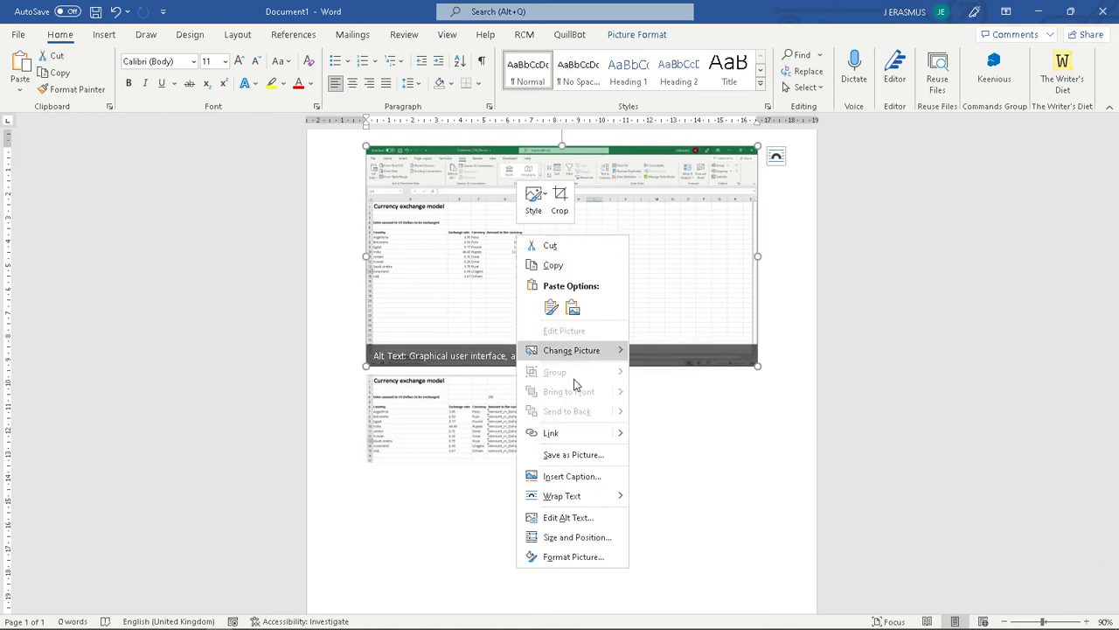
left_click(560, 200)
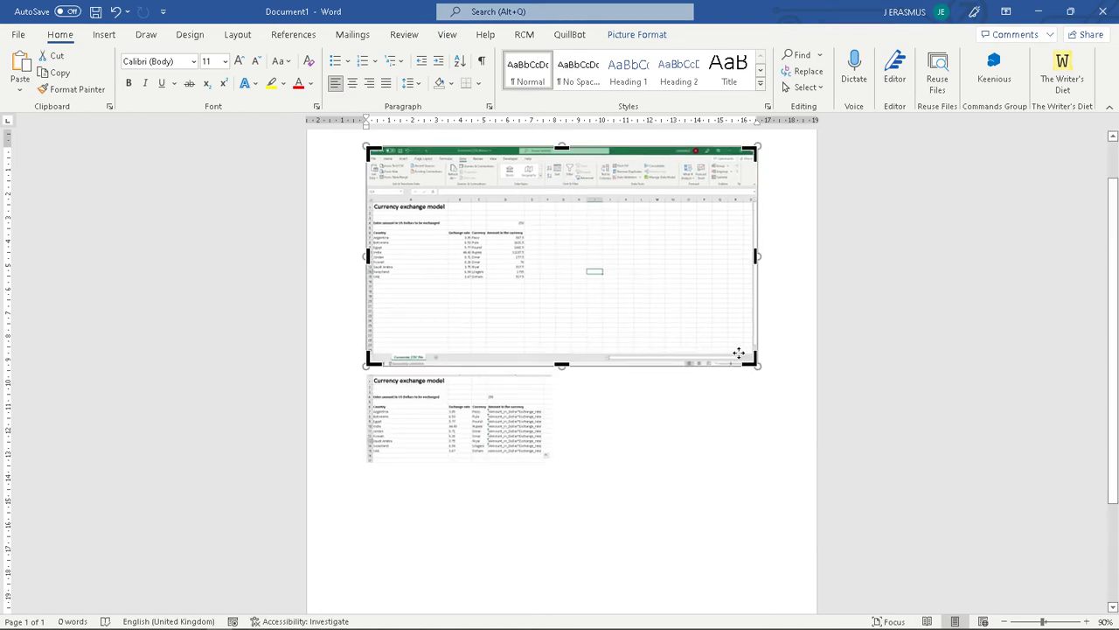
left_click_drag(748, 364, 526, 280)
left_click_drag(445, 146, 445, 202)
left_click(675, 219)
- Enlarge both cropped screenshots to about the full text width of the page
left_click(518, 224)
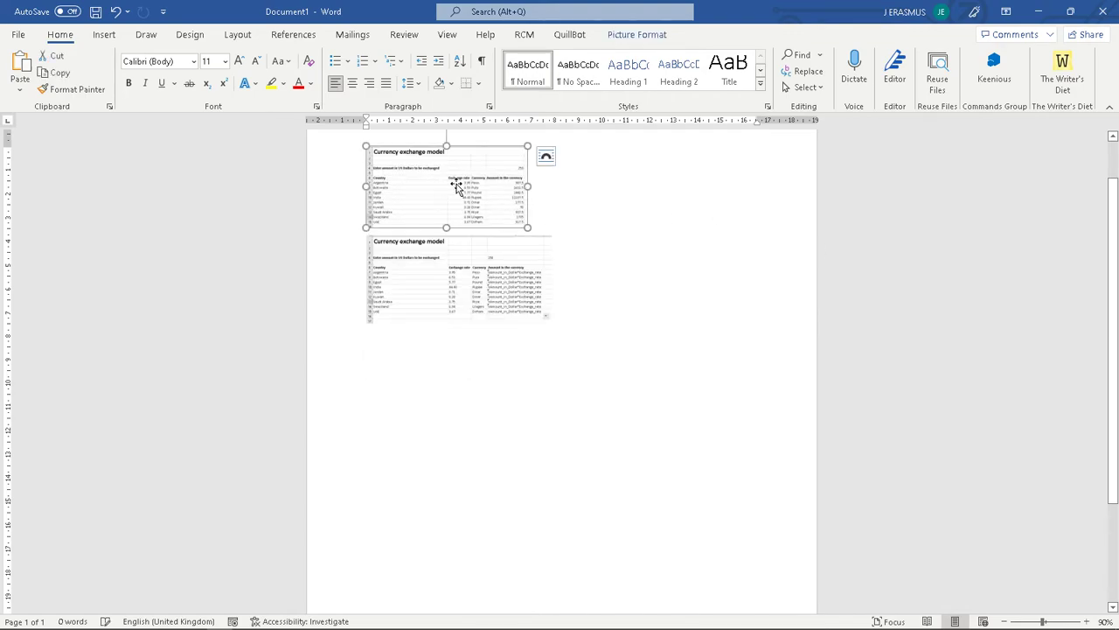
left_click_drag(528, 229, 750, 340)
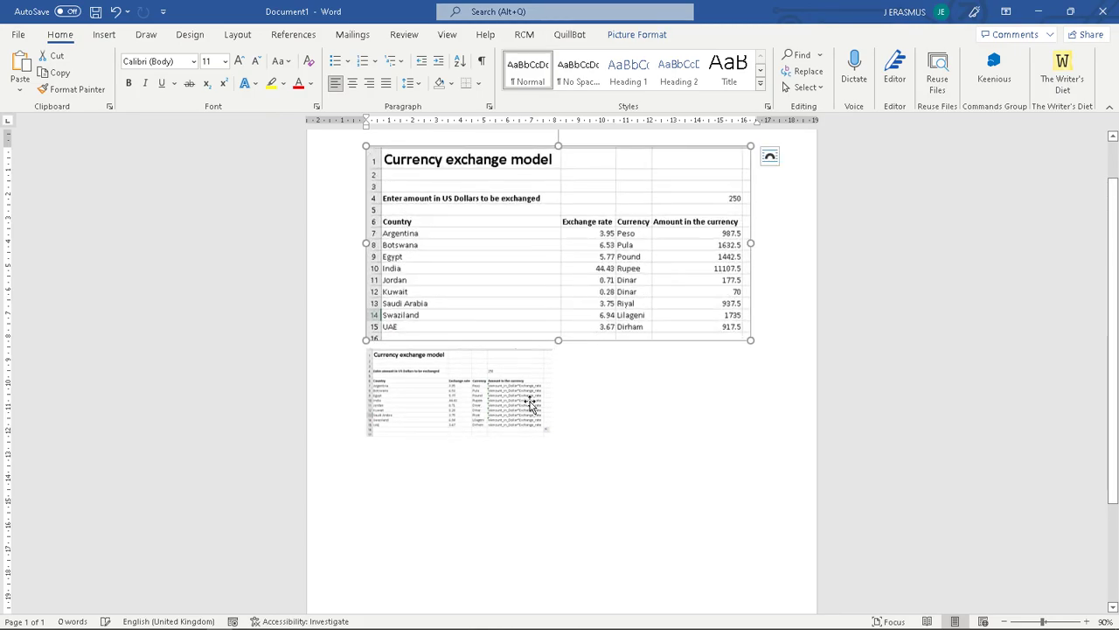
left_click(532, 411)
left_click_drag(553, 435, 660, 531)
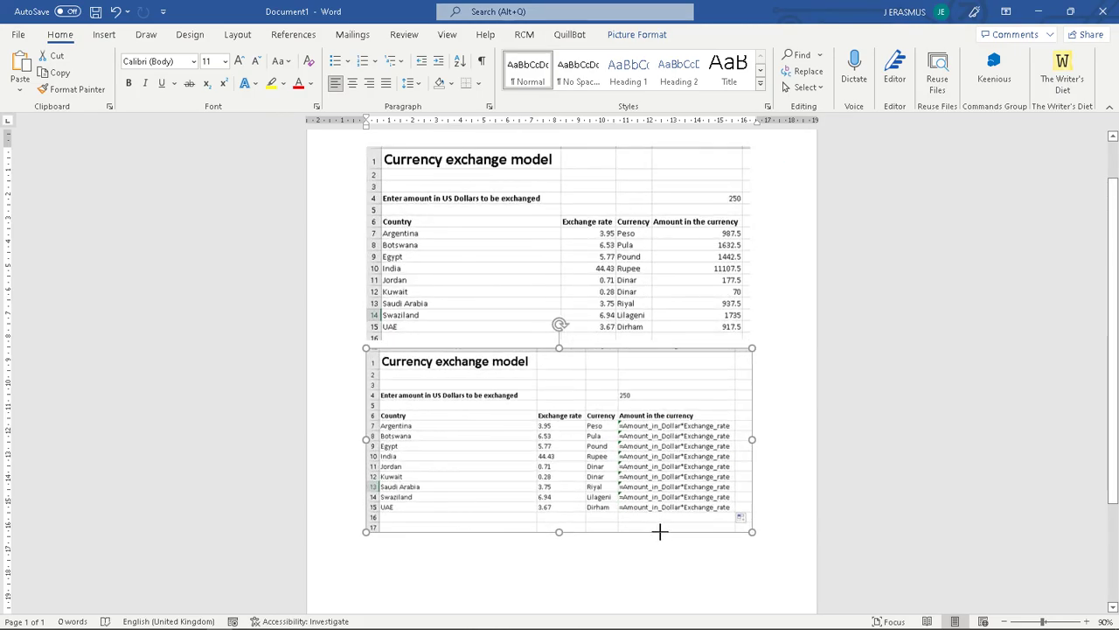
left_click(769, 263)
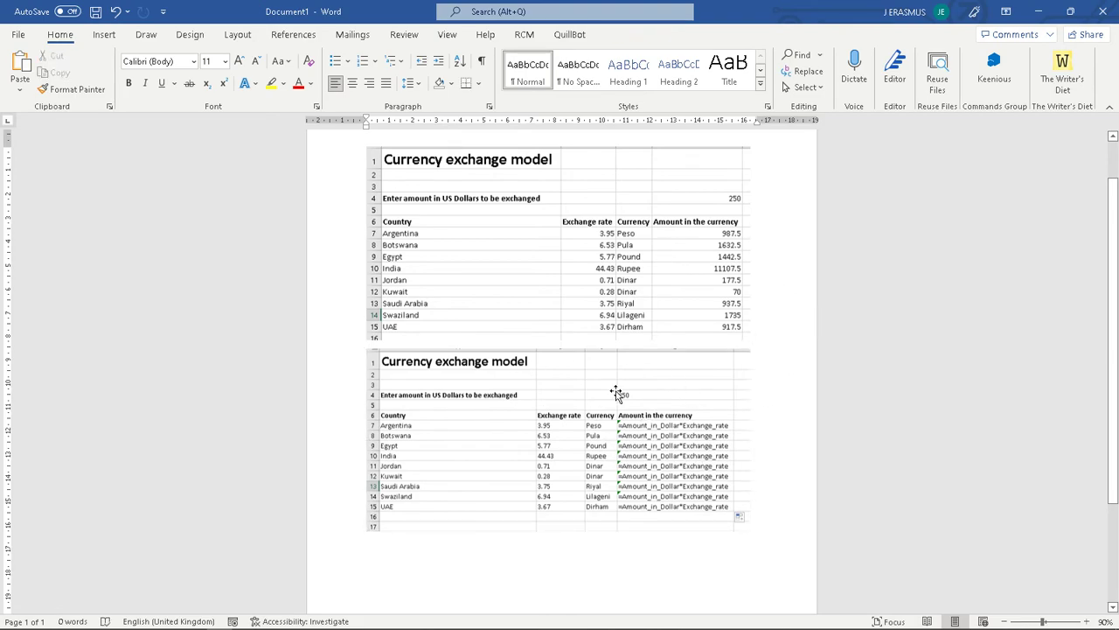
- Review the document's print preview with Microsoft Print to PDF as the printer, and start closing the document
left_click(18, 34)
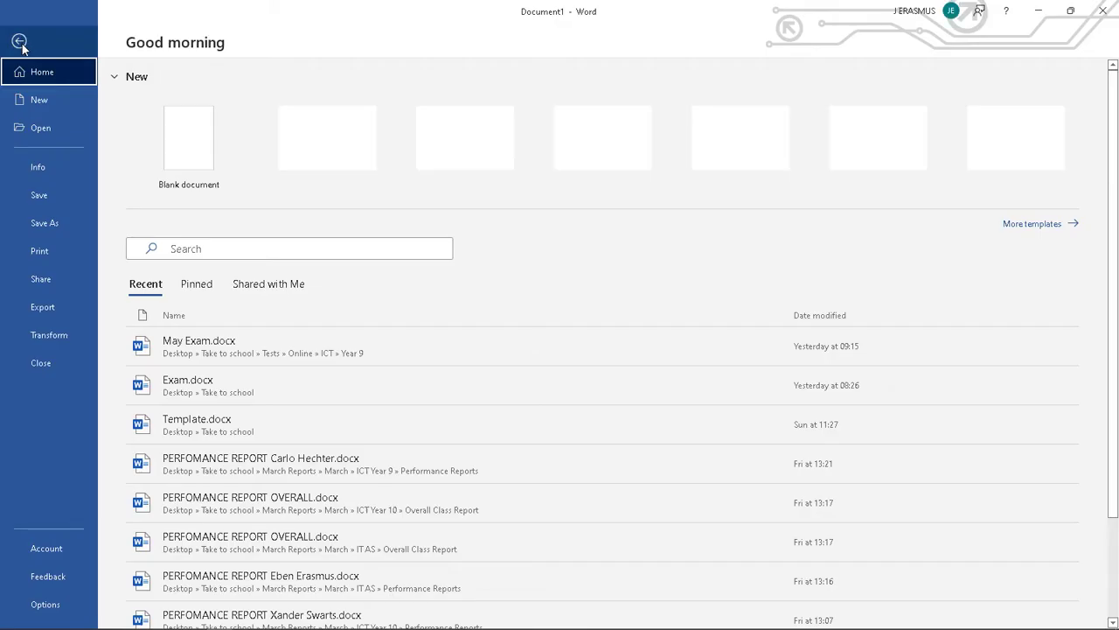
left_click(61, 257)
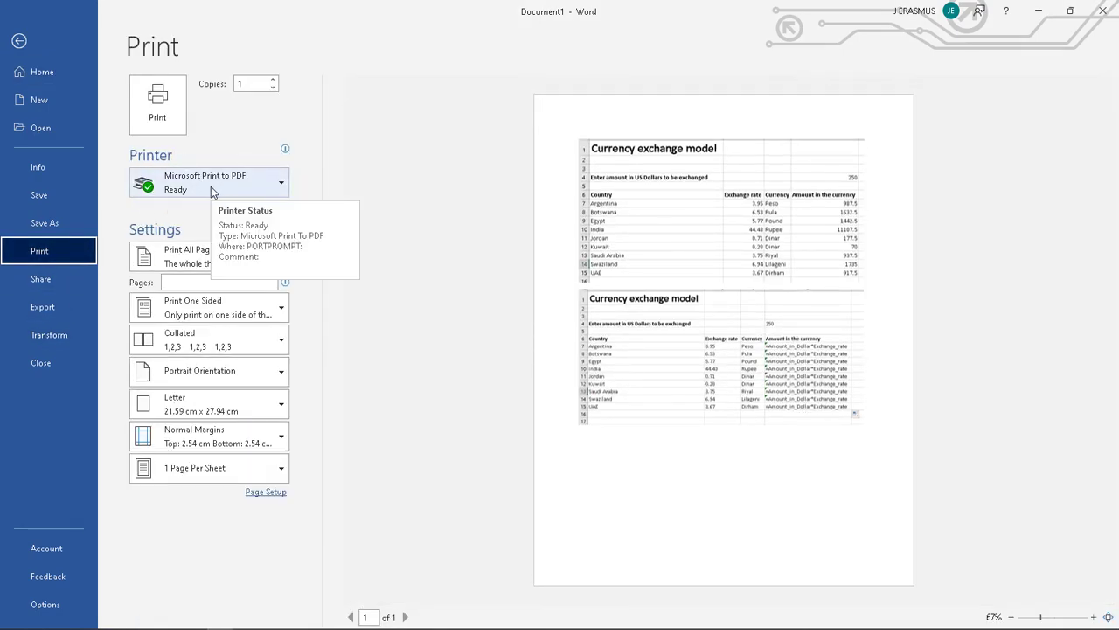
left_click(159, 131)
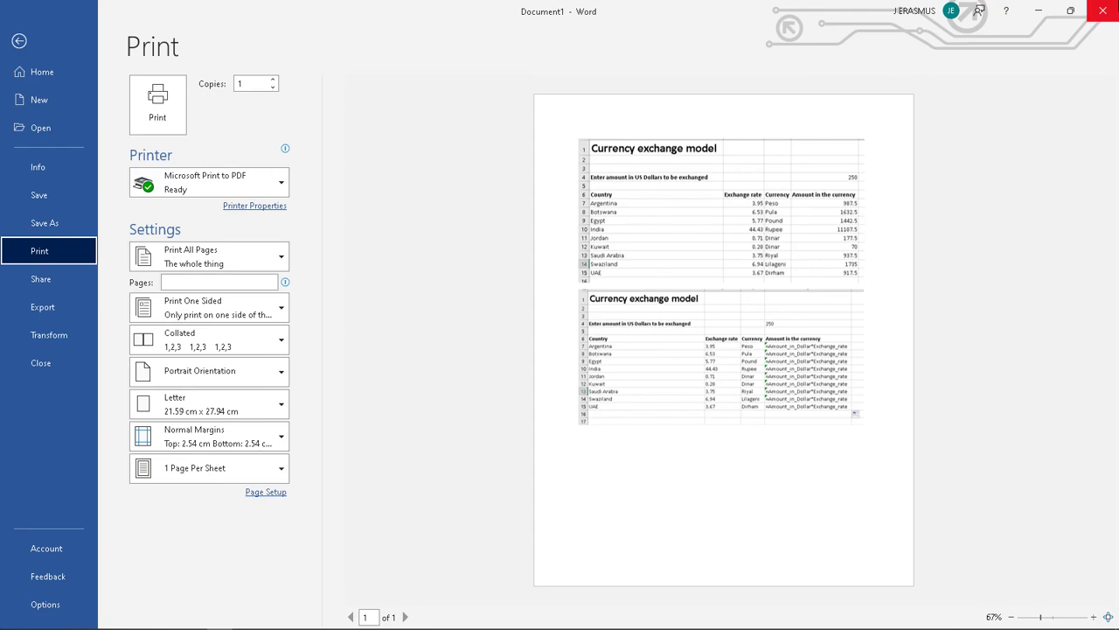
left_click(1103, 10)
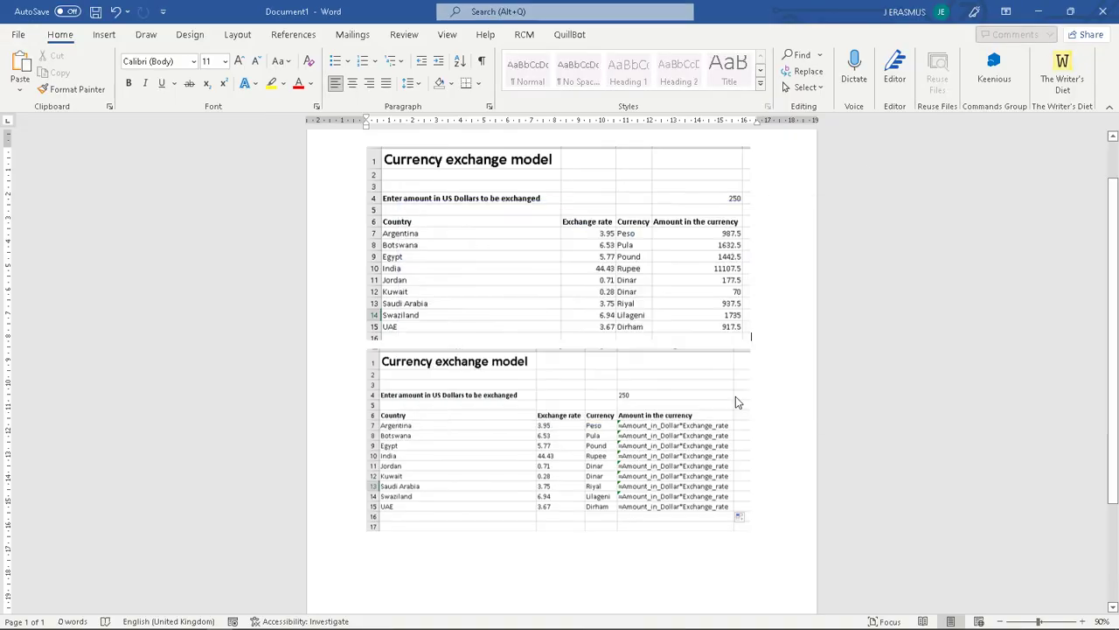